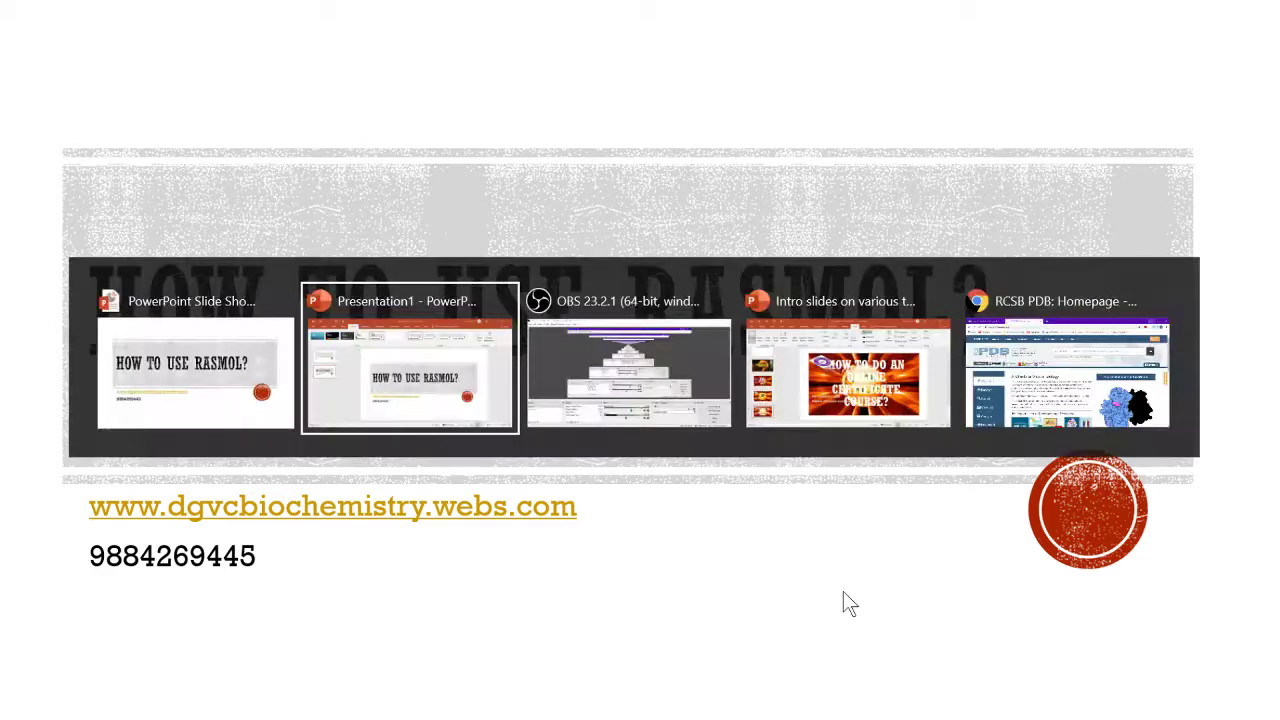
{"action": "key", "text": "alt+Tab"}
{"action": "key", "text": "alt+Tab"}
{"action": "key", "text": "alt+Tab"}
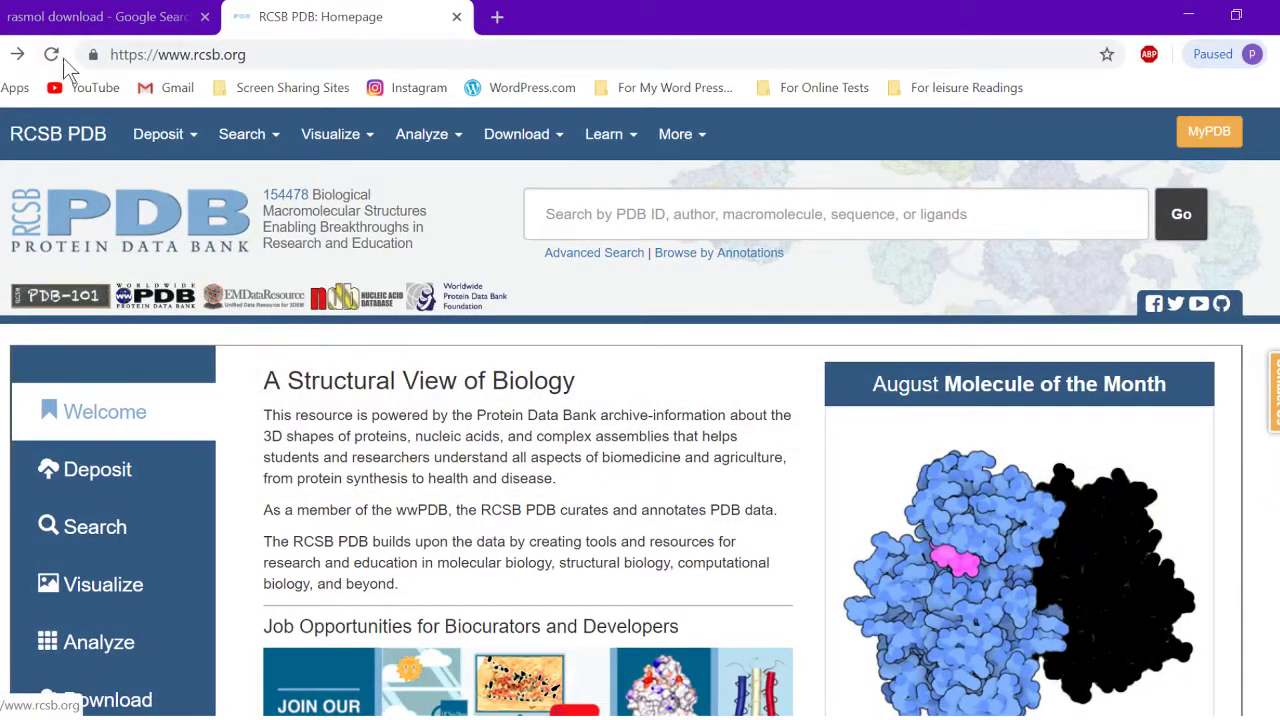
Open the RasMol and OpenRasMol result from the 'rasmol download' Google results.
{"action": "left_click", "coordinate": [95, 17]}
{"action": "left_click", "coordinate": [345, 155]}
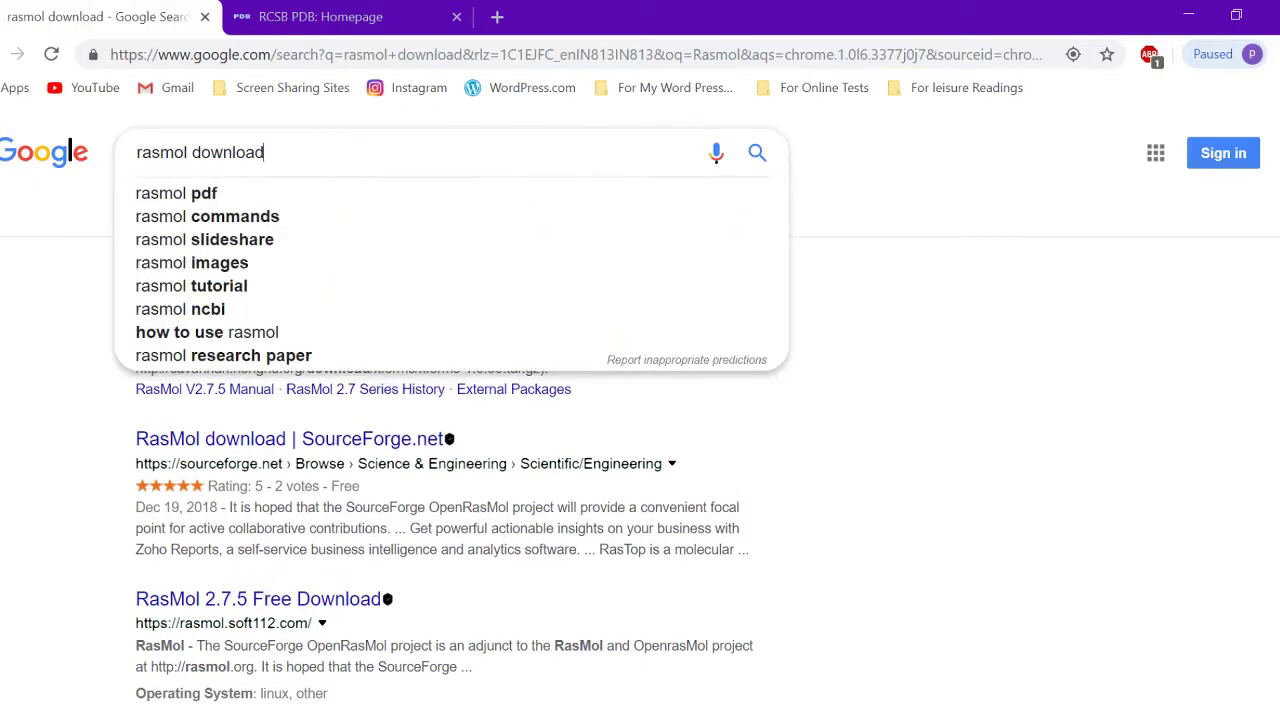
{"action": "left_click", "coordinate": [929, 355]}
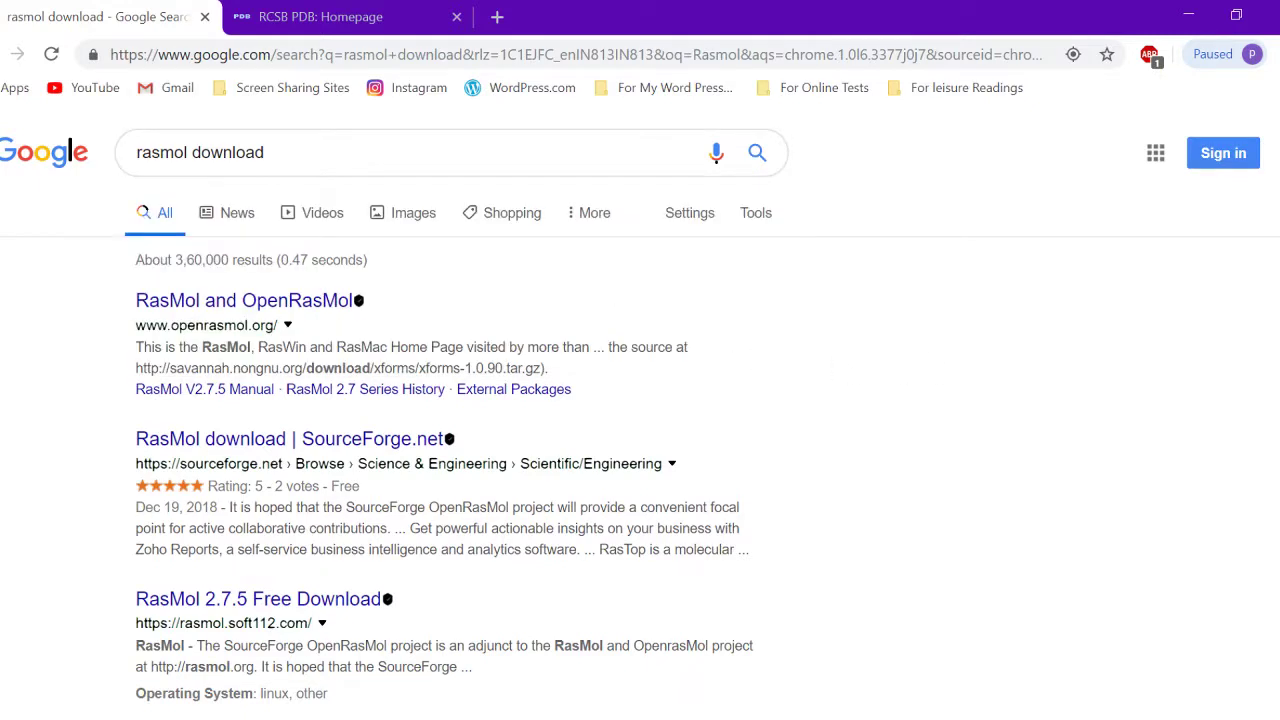
{"action": "left_click", "coordinate": [314, 310]}
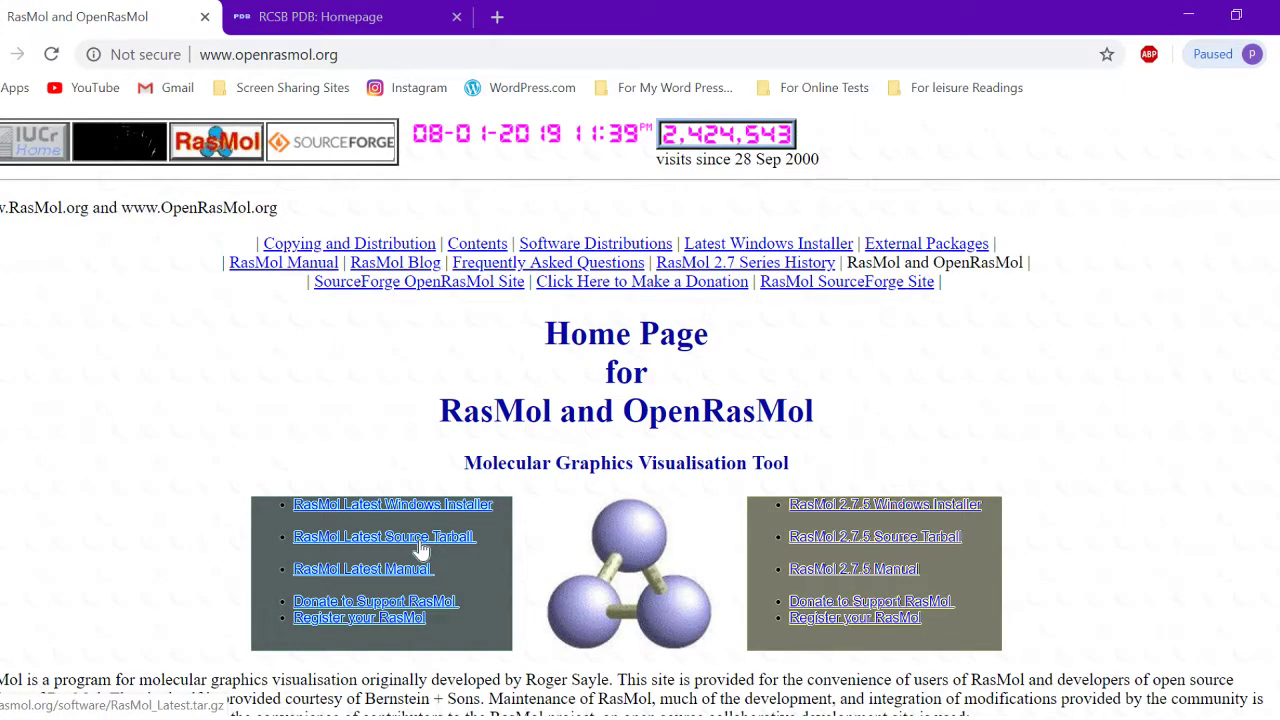
Zoom in and read through the RasMol home page, then return to the RCSB PDB homepage.
{"action": "key", "text": "ctrl+plus"}
{"action": "key", "text": "ctrl+plus"}
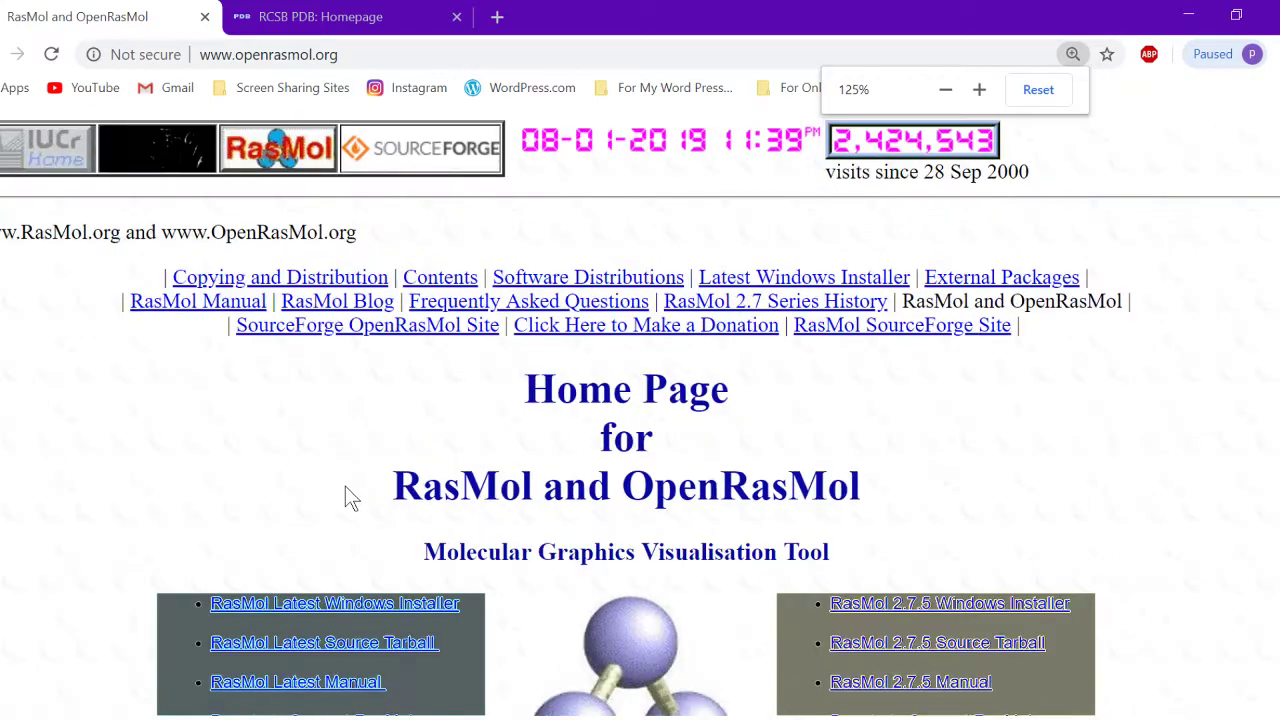
{"action": "scroll", "coordinate": [300, 470], "scroll_direction": "down", "scroll_amount": 3}
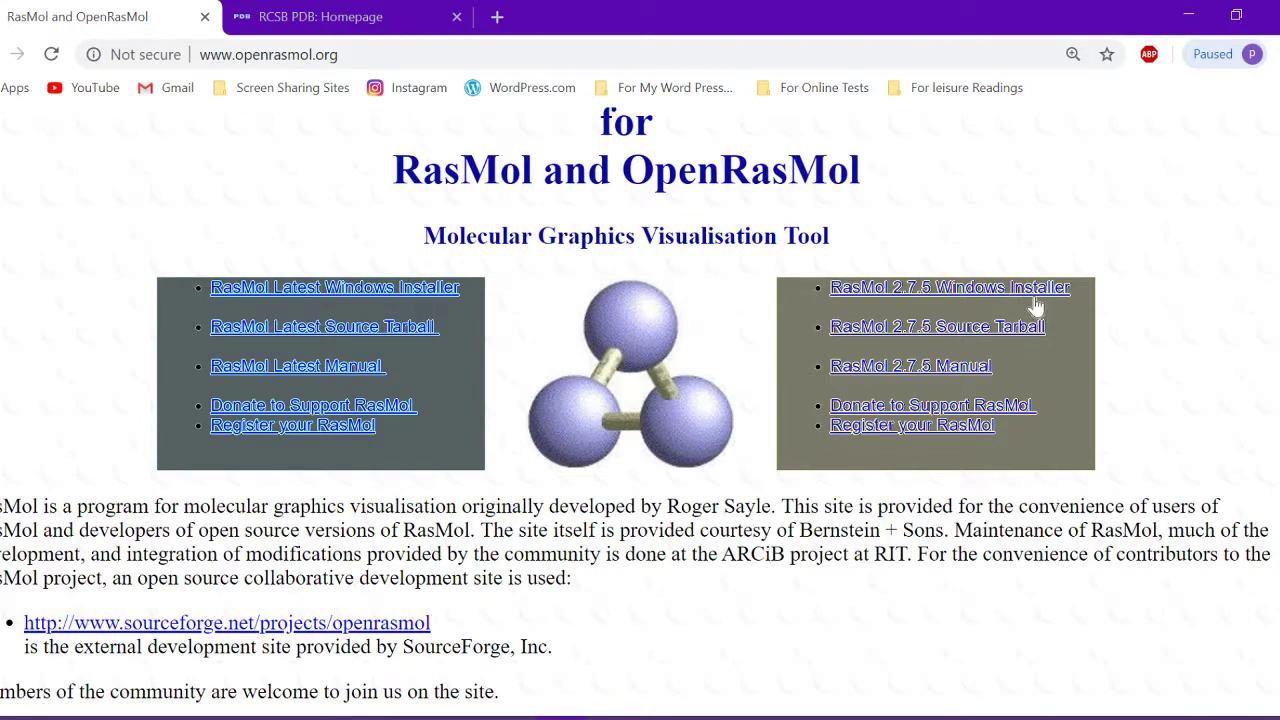
{"action": "scroll", "coordinate": [1115, 368], "scroll_direction": "down", "scroll_amount": 3}
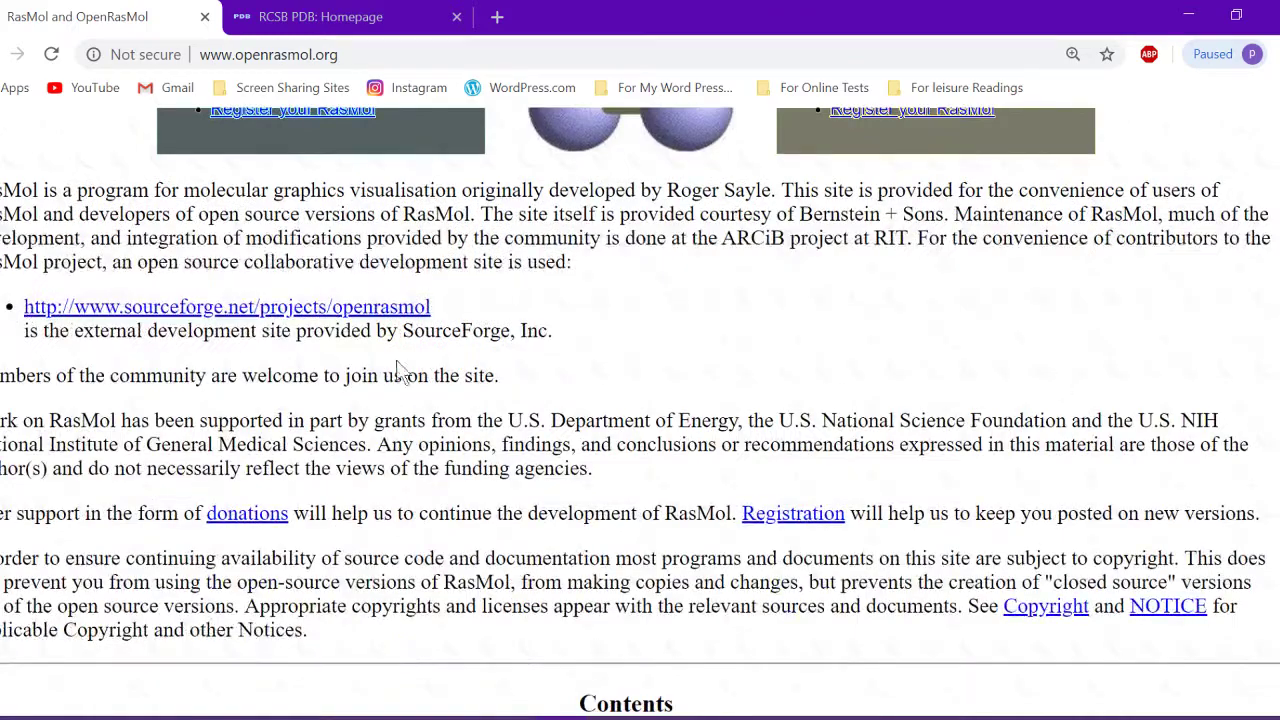
{"action": "scroll", "coordinate": [808, 380], "scroll_direction": "down", "scroll_amount": 4}
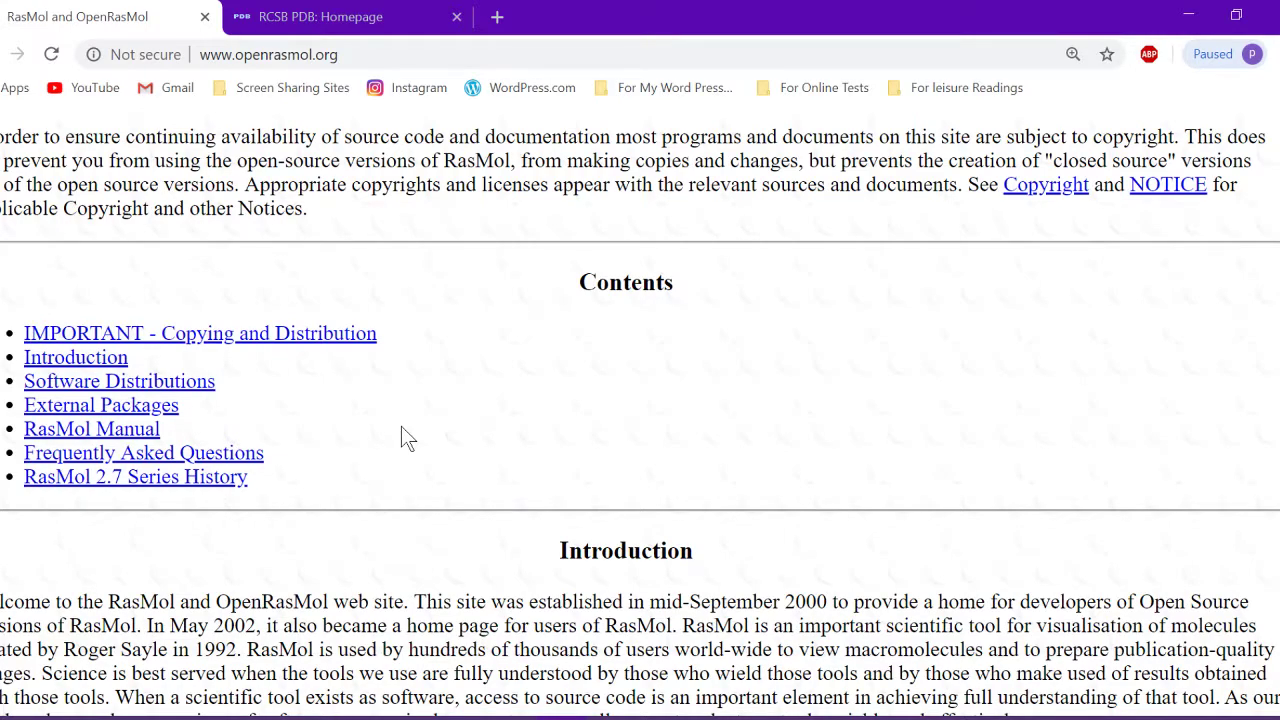
{"action": "scroll", "coordinate": [401, 430], "scroll_direction": "up", "scroll_amount": 8}
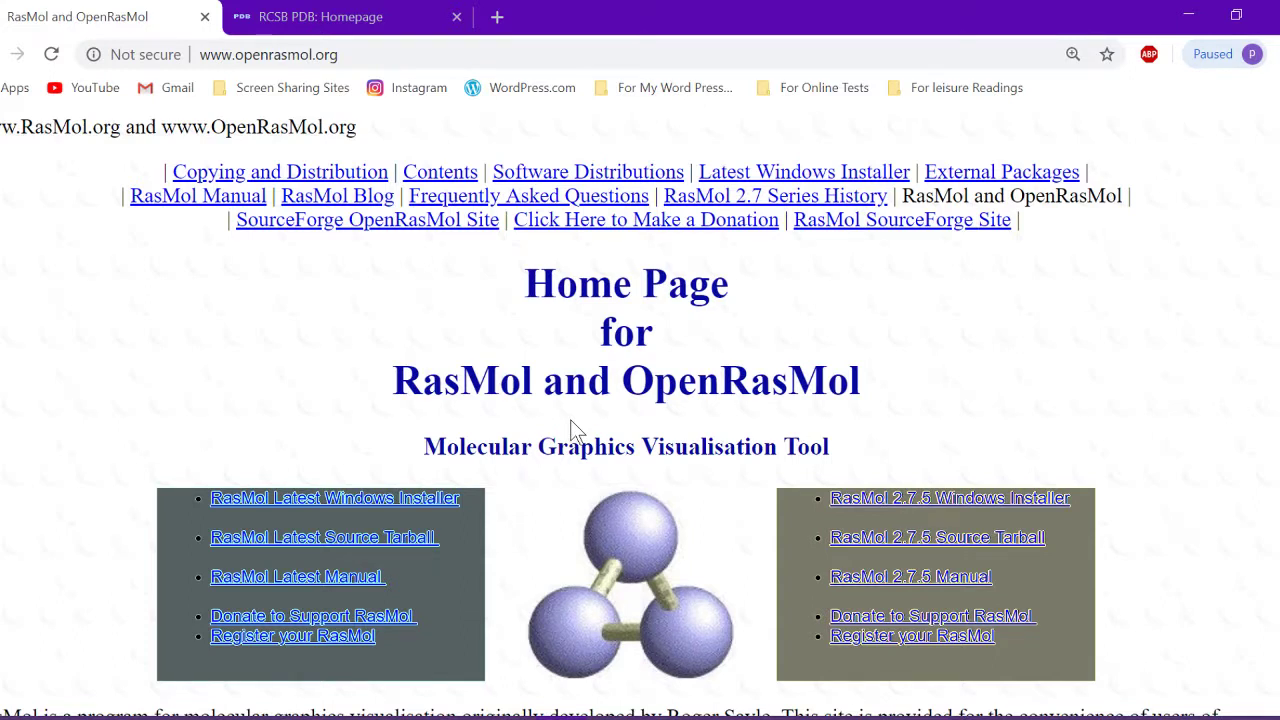
{"action": "left_click", "coordinate": [336, 22]}
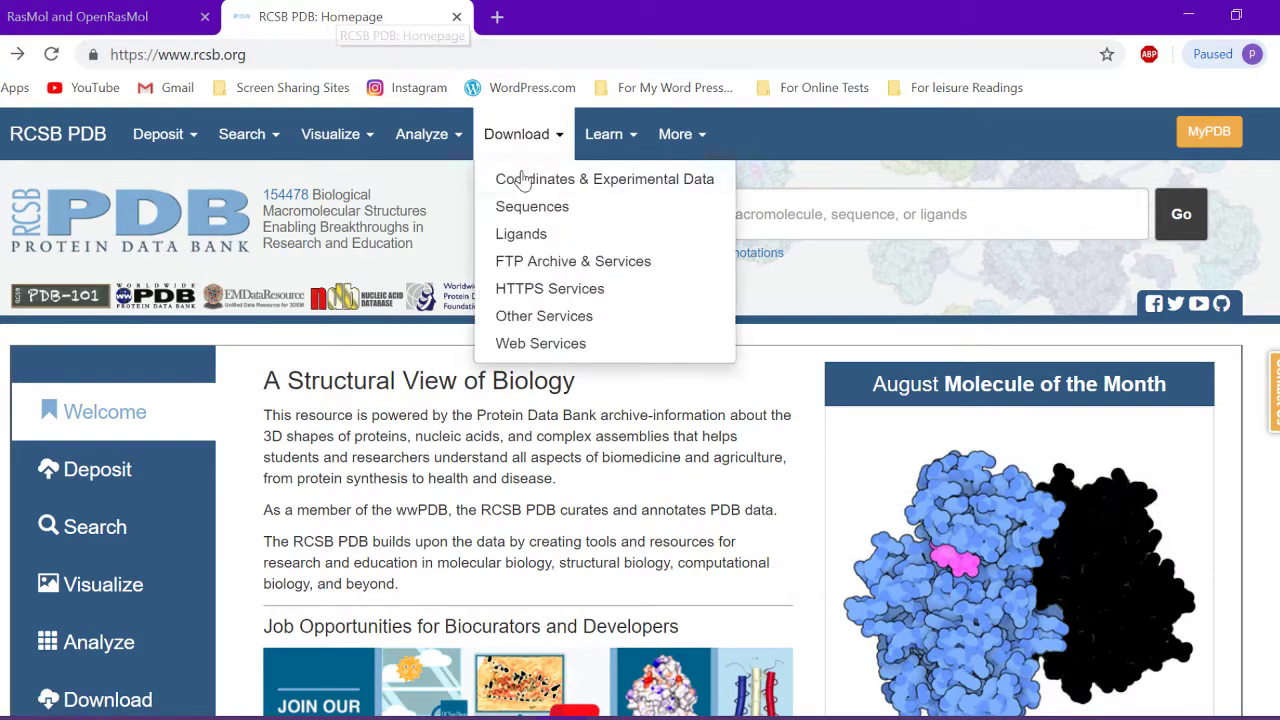
Search the RCSB PDB for 'albumin'.
{"action": "left_click", "coordinate": [546, 214]}
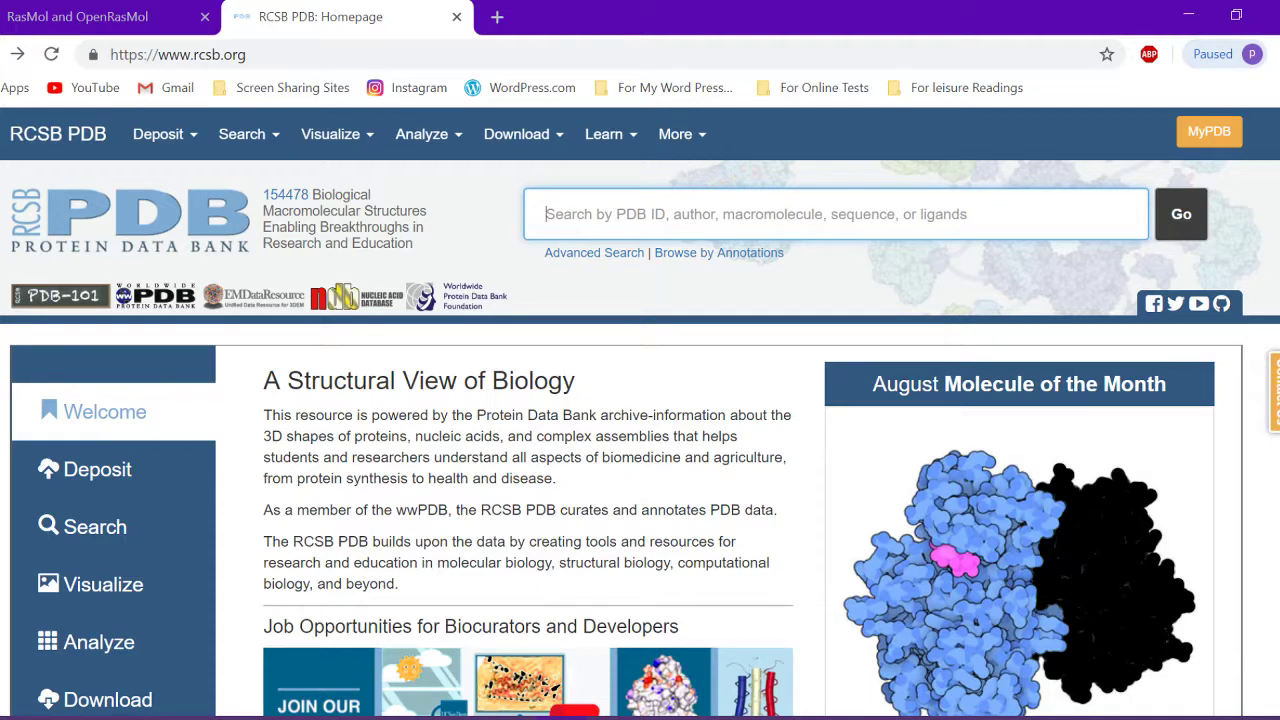
{"action": "type", "text": "album"}
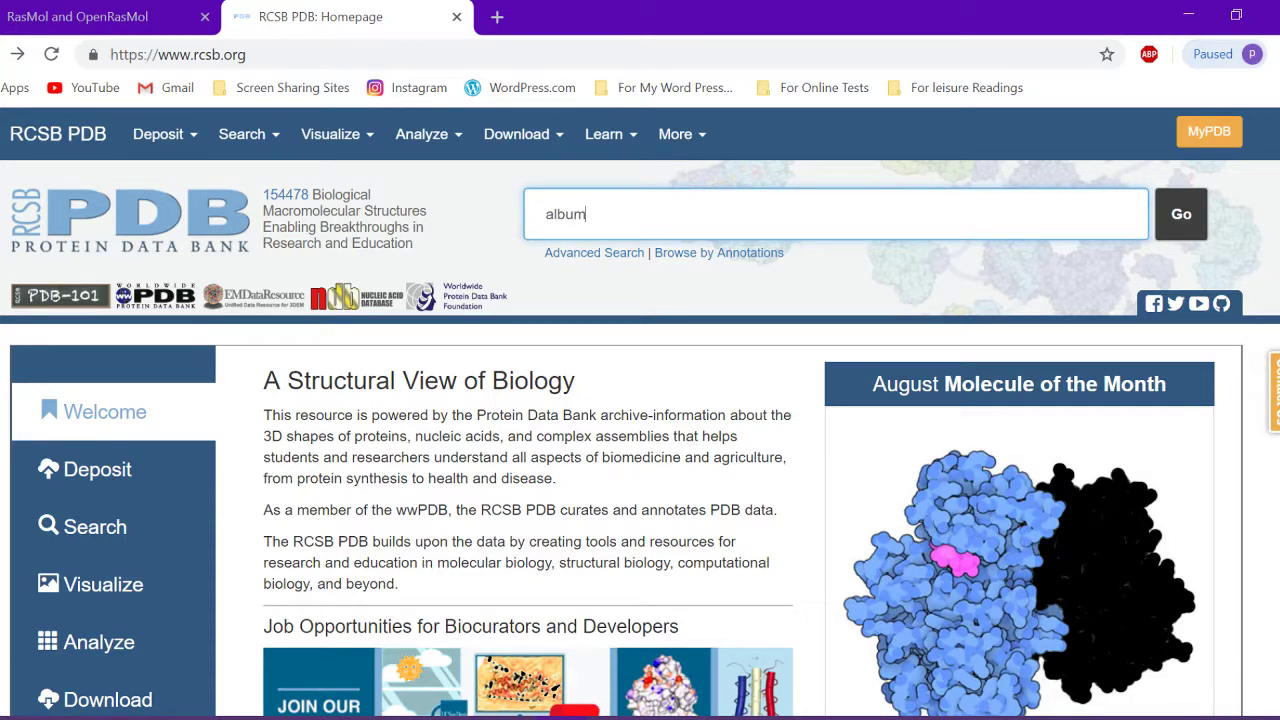
{"action": "type", "text": "in"}
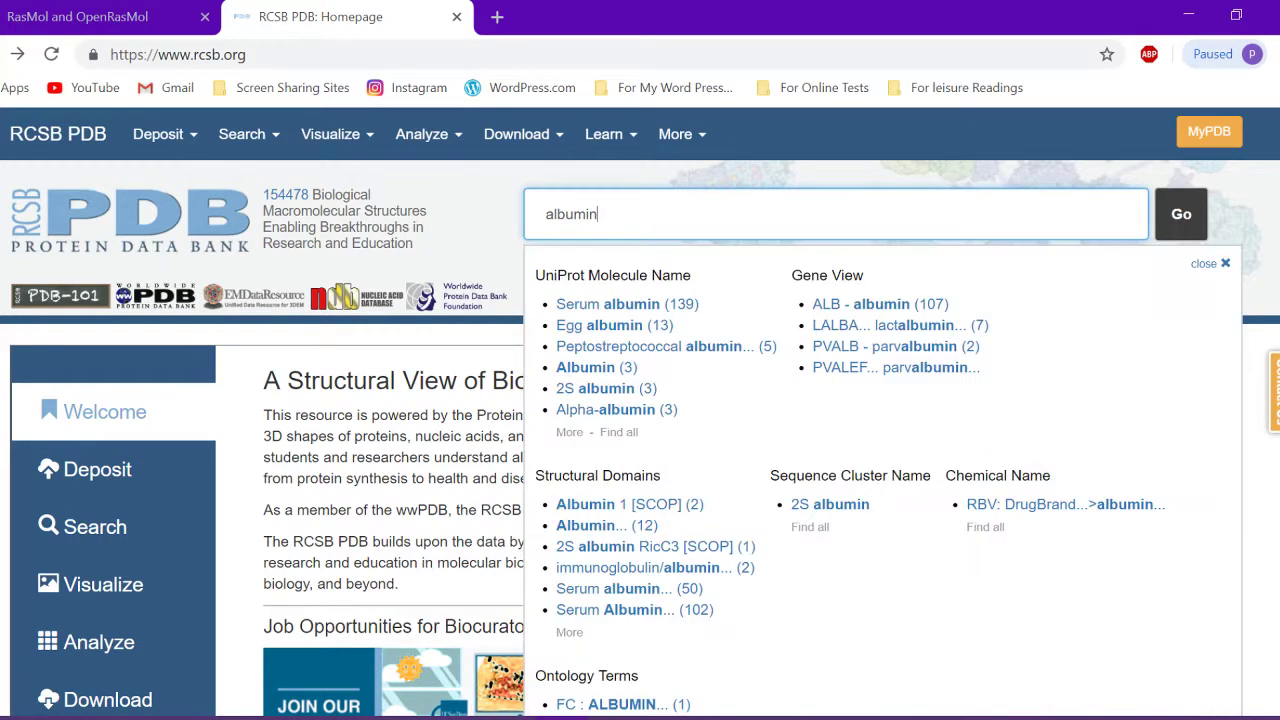
{"action": "key", "text": "Return"}
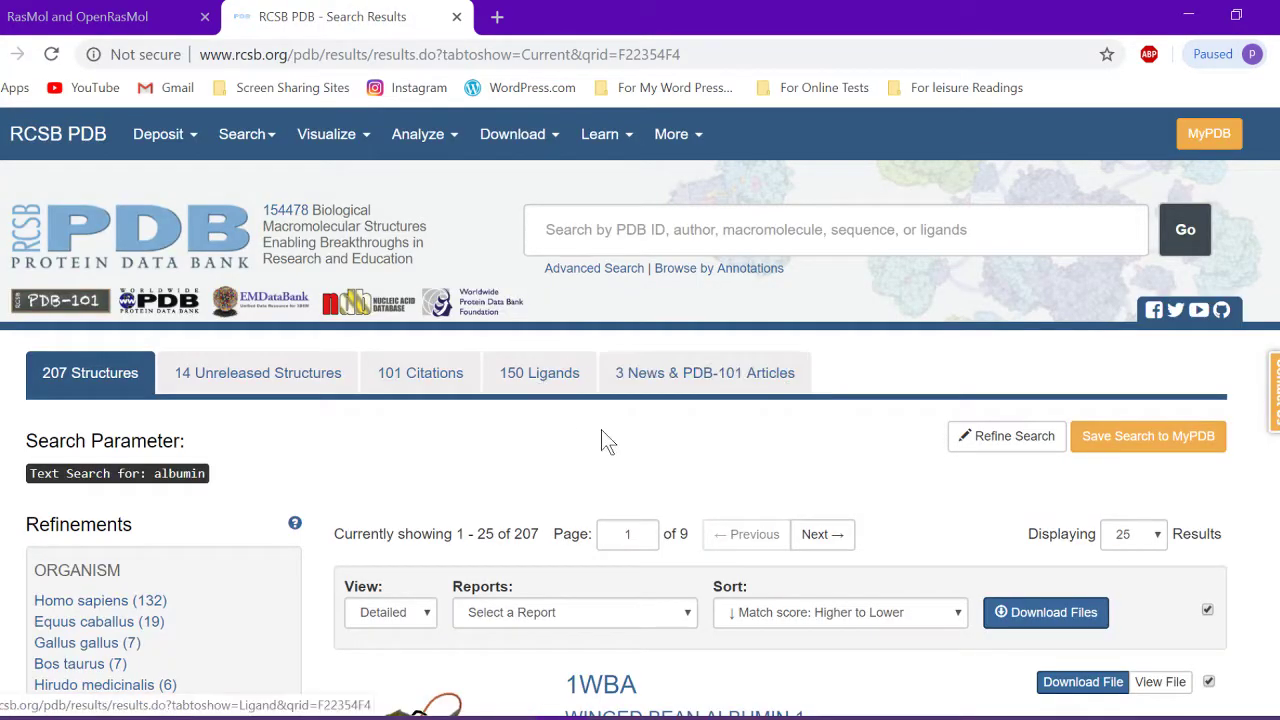
Scroll through the 207 albumin structures and back up to the 1WBA entry.
{"action": "scroll", "coordinate": [666, 466], "scroll_direction": "down", "scroll_amount": 1}
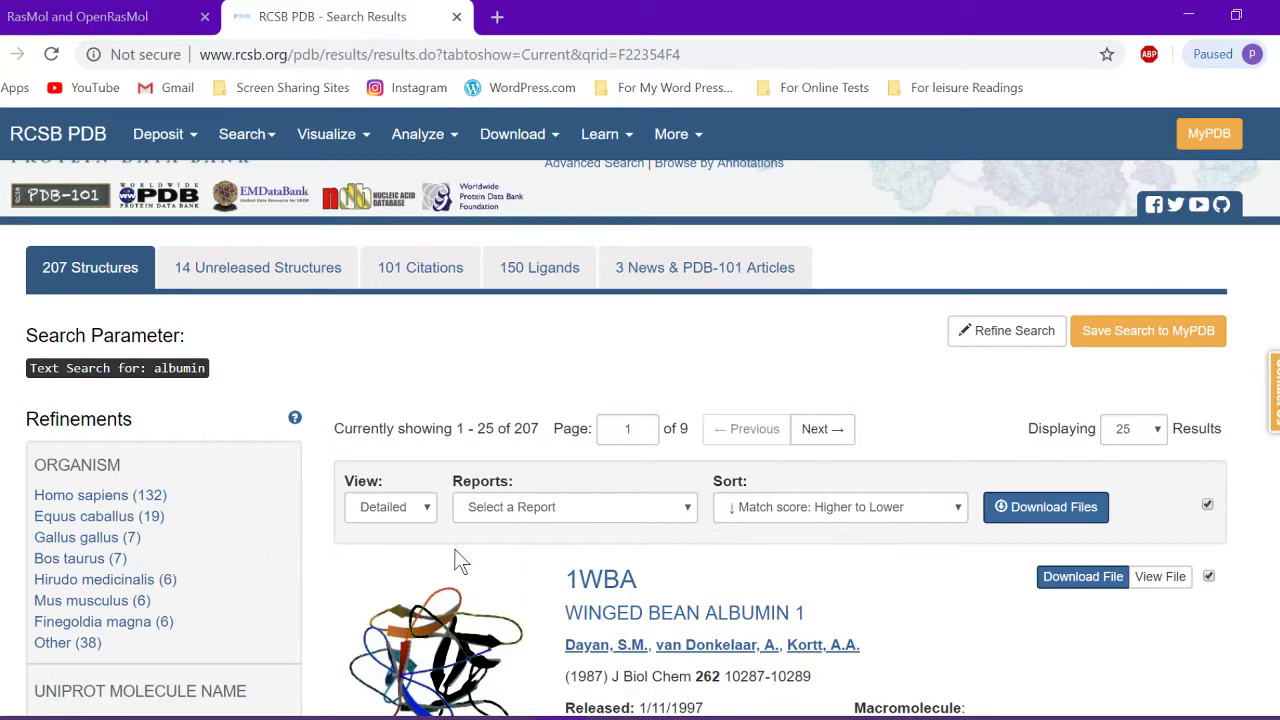
{"action": "scroll", "coordinate": [490, 500], "scroll_direction": "down", "scroll_amount": 2}
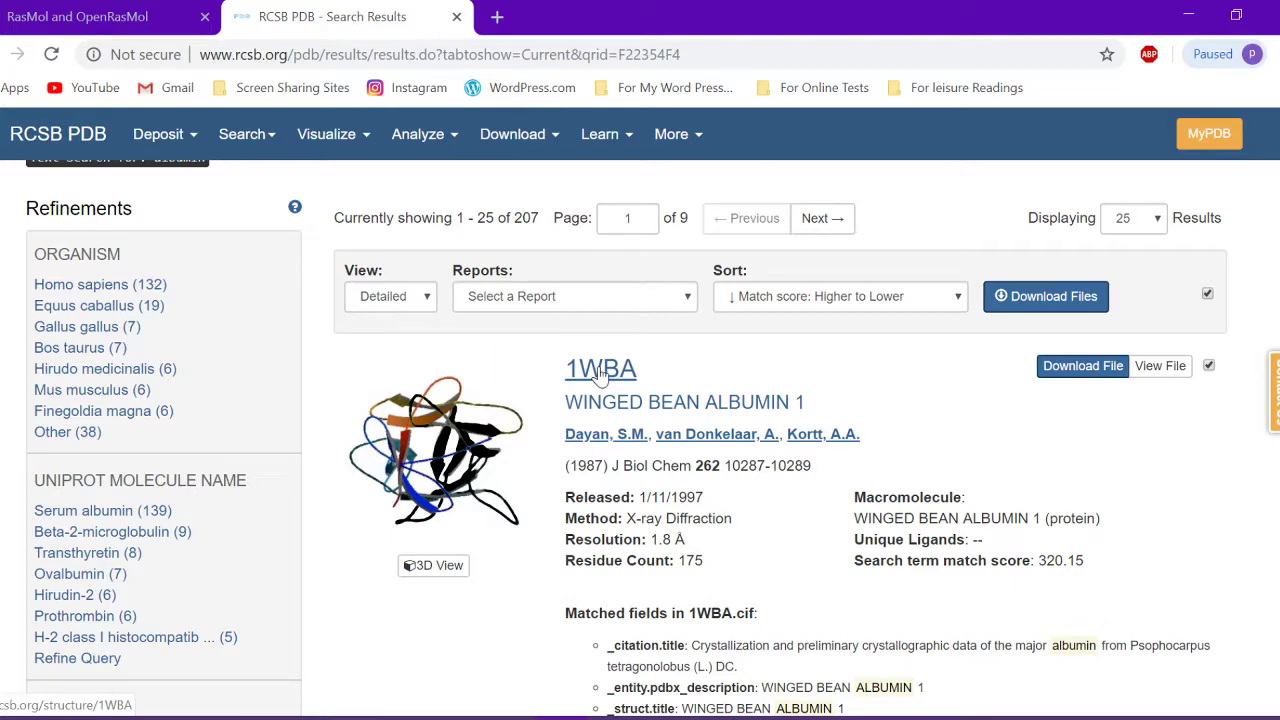
{"action": "scroll", "coordinate": [905, 448], "scroll_direction": "down", "scroll_amount": 5}
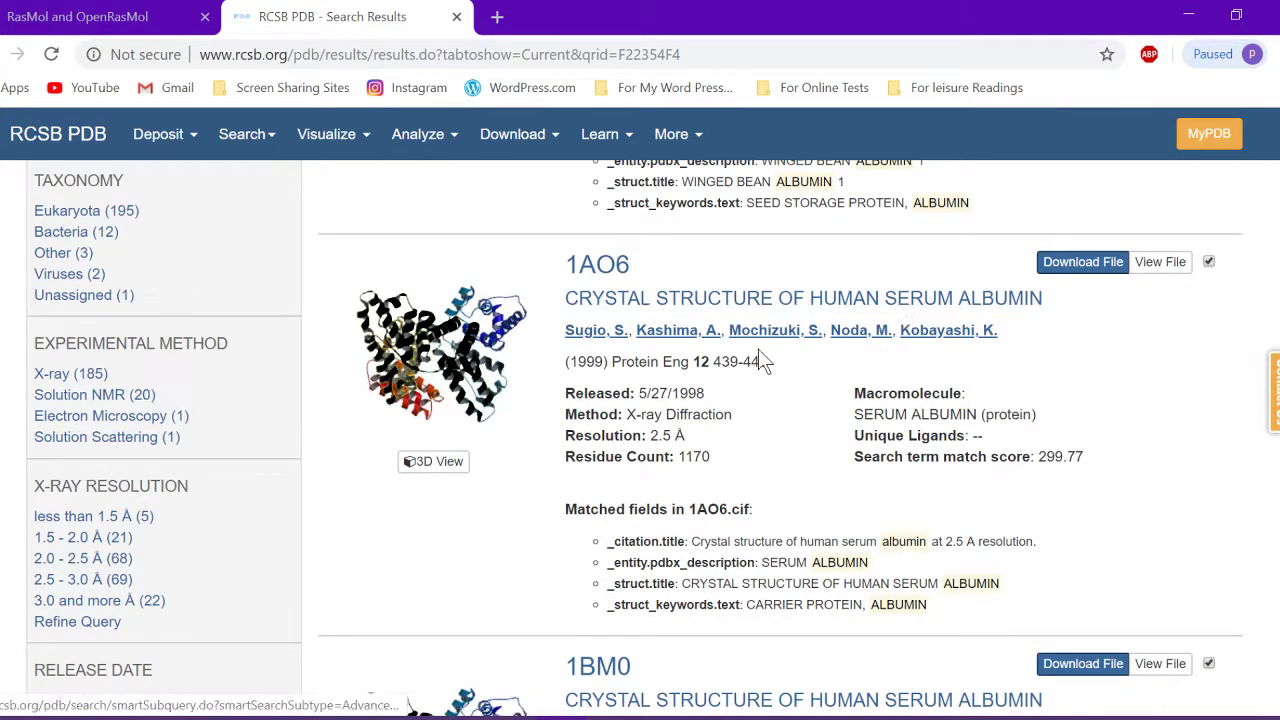
{"action": "scroll", "coordinate": [757, 350], "scroll_direction": "up", "scroll_amount": 4}
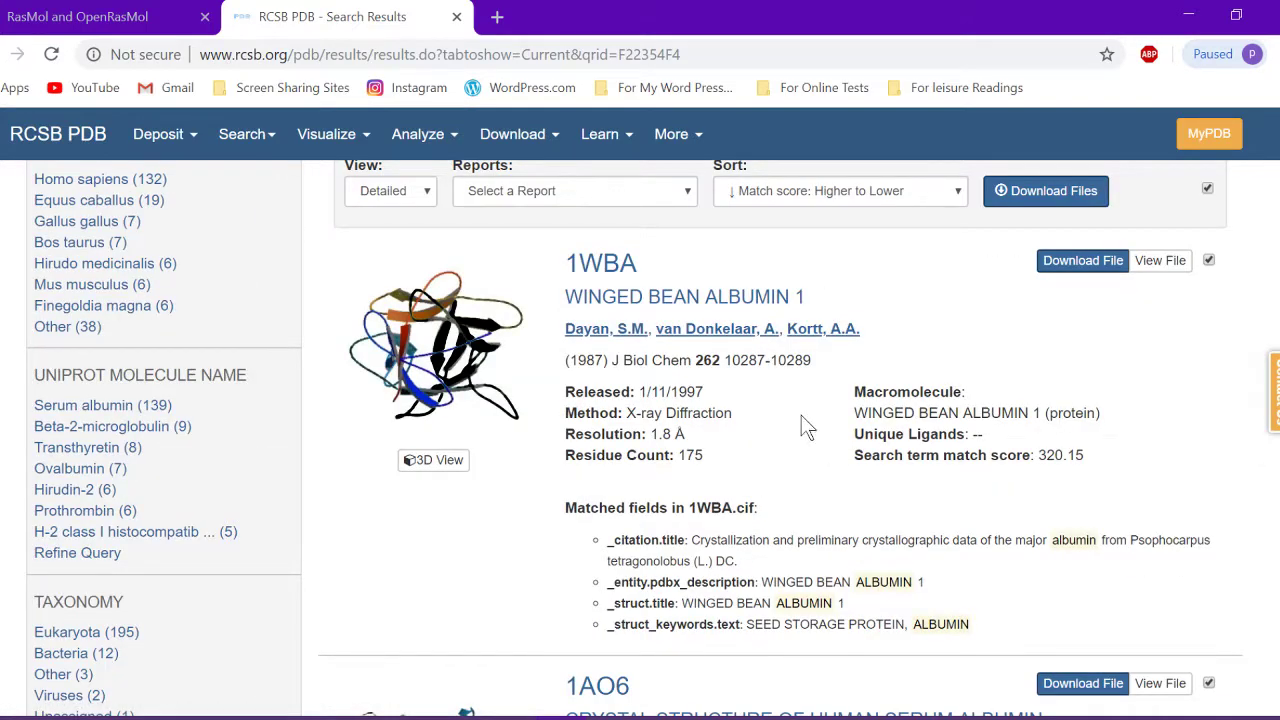
{"action": "scroll", "coordinate": [805, 430], "scroll_direction": "down", "scroll_amount": 6}
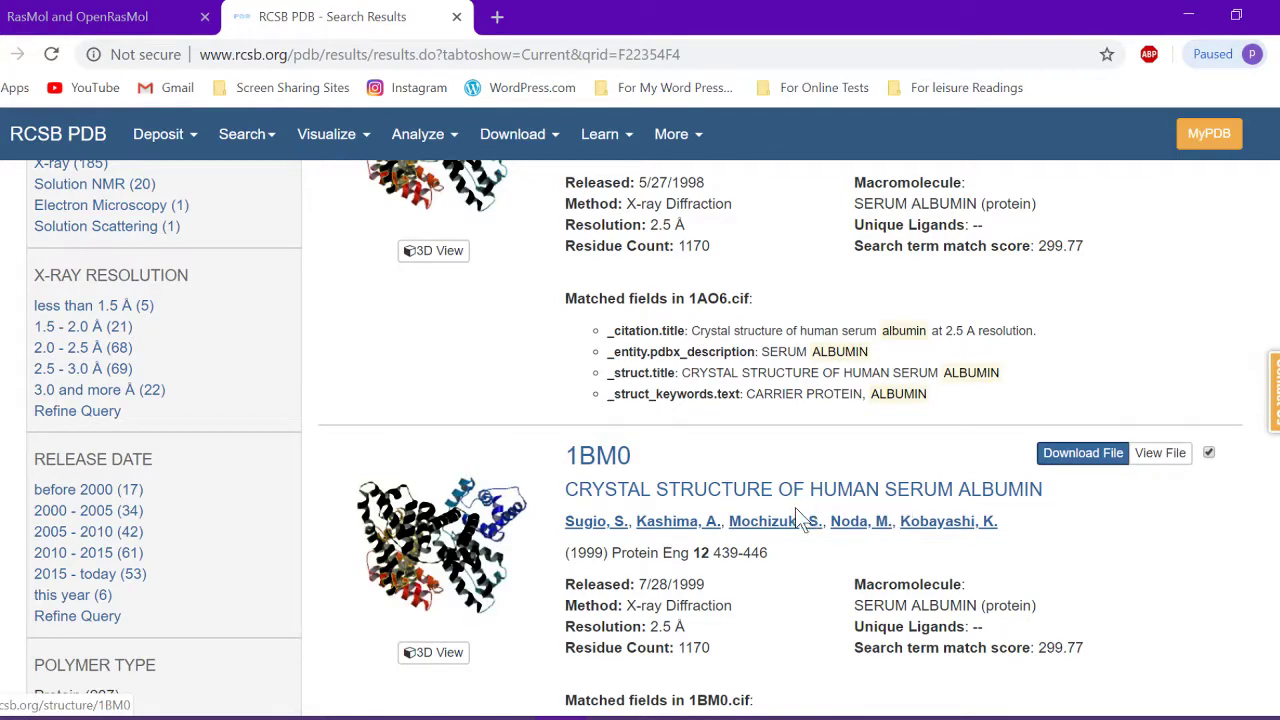
{"action": "scroll", "coordinate": [652, 500], "scroll_direction": "up", "scroll_amount": 5}
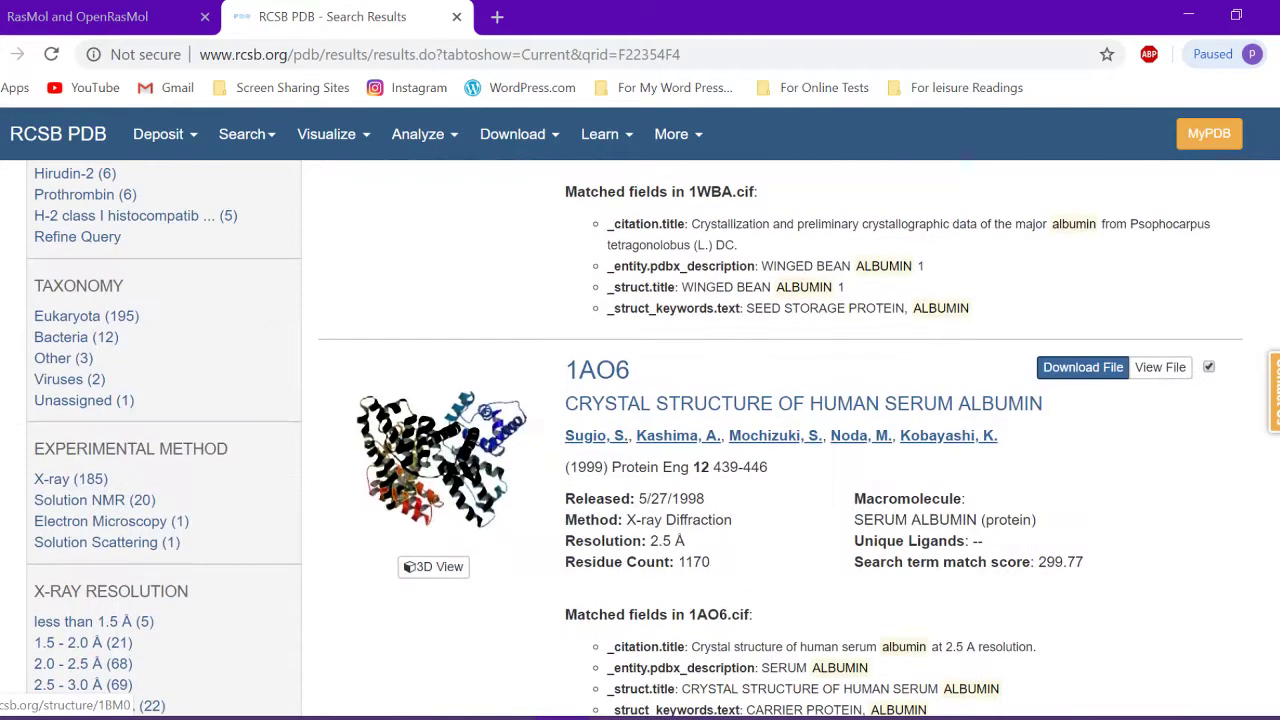
{"action": "scroll", "coordinate": [650, 500], "scroll_direction": "up", "scroll_amount": 1}
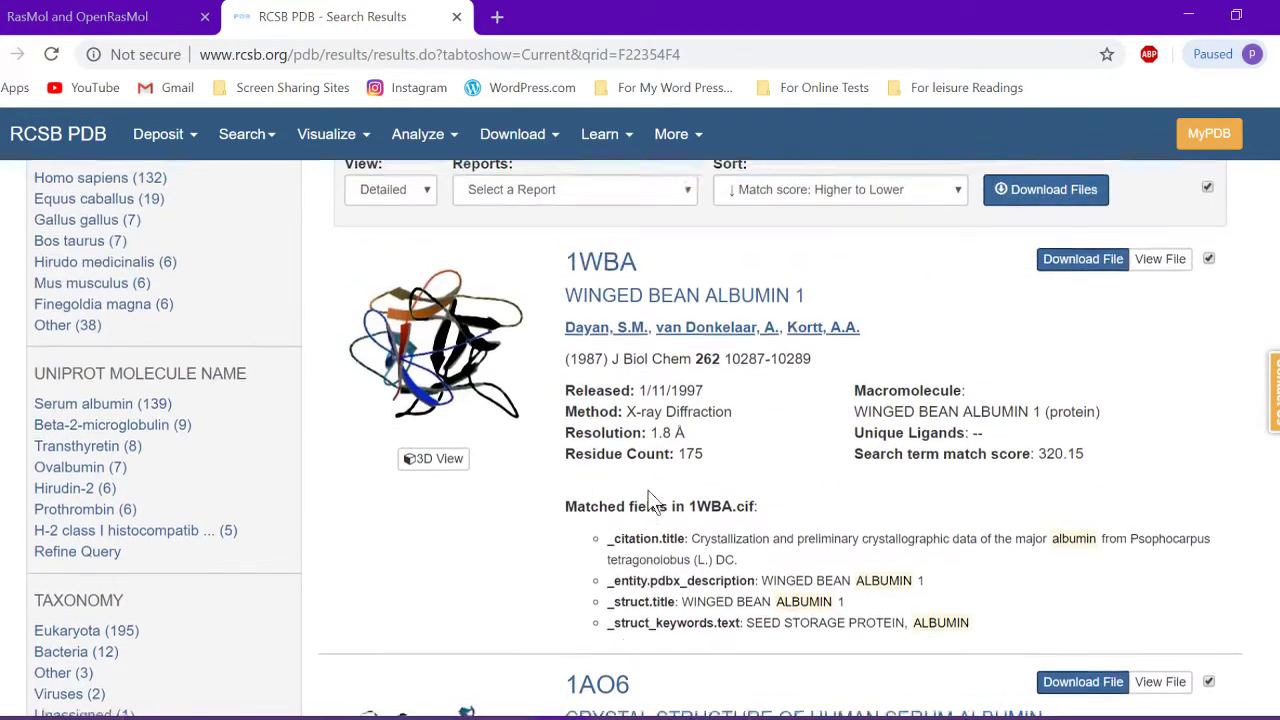
Open the 1WBA Winged Bean Albumin 1 page and list its download file formats.
{"action": "left_click", "coordinate": [620, 273]}
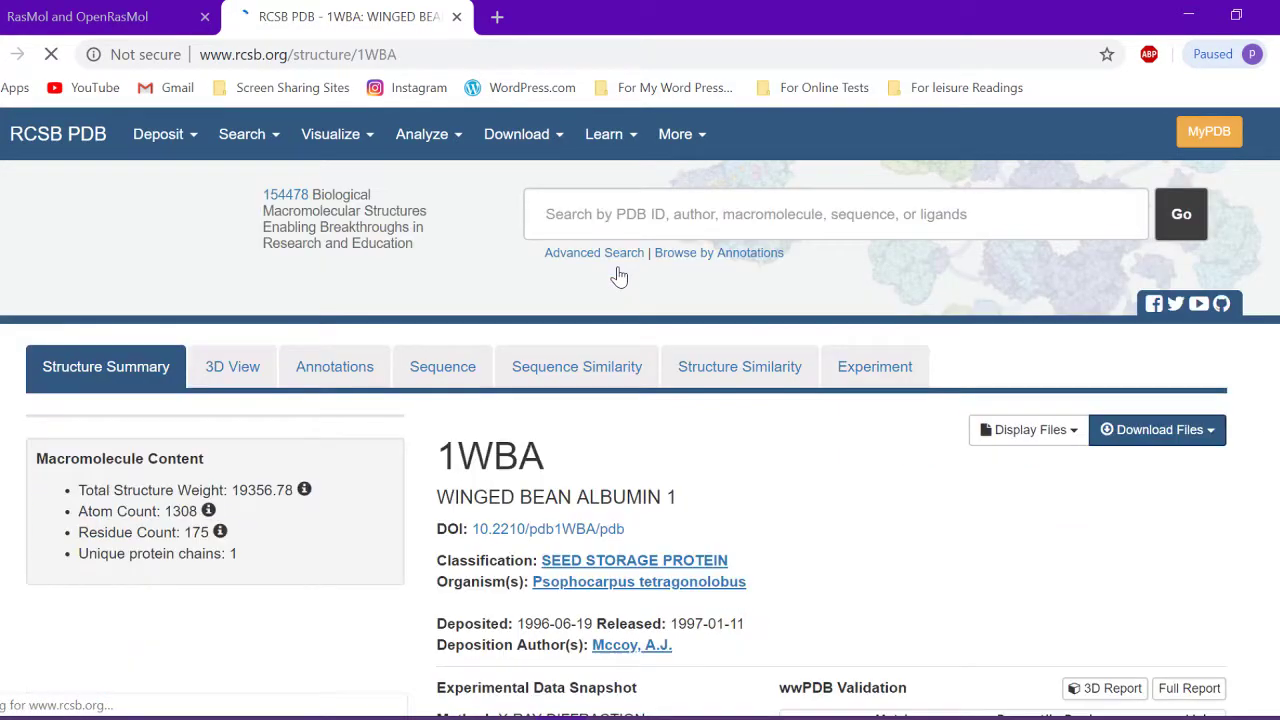
{"action": "scroll", "coordinate": [711, 472], "scroll_direction": "down", "scroll_amount": 1}
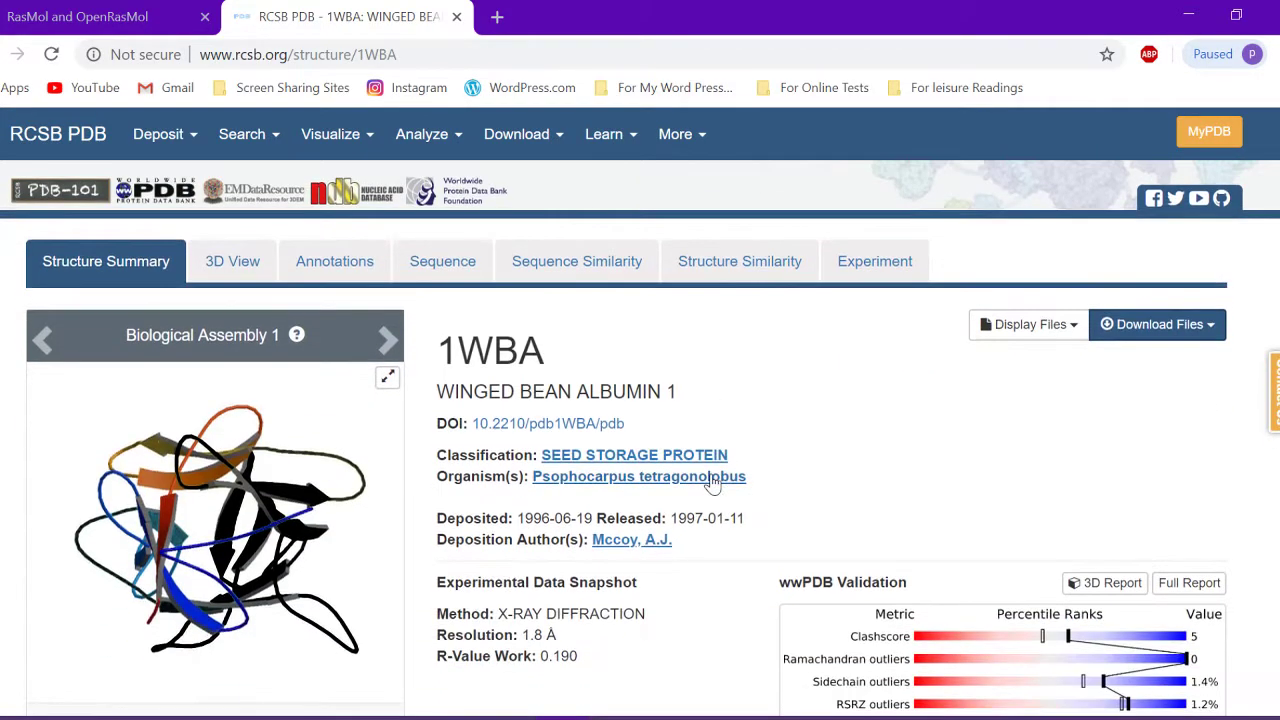
{"action": "left_click", "coordinate": [1212, 340]}
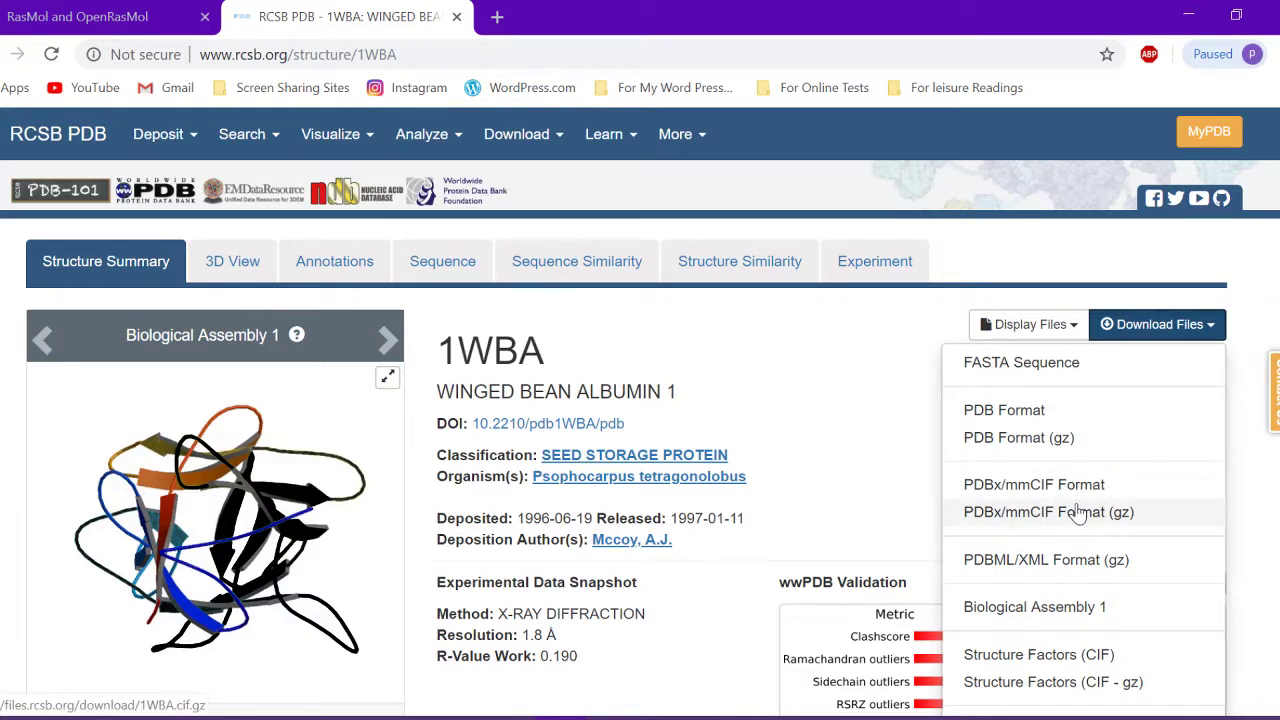
Download 1wba in PDB format to the Desktop with file type All Files.
{"action": "left_click", "coordinate": [1010, 422]}
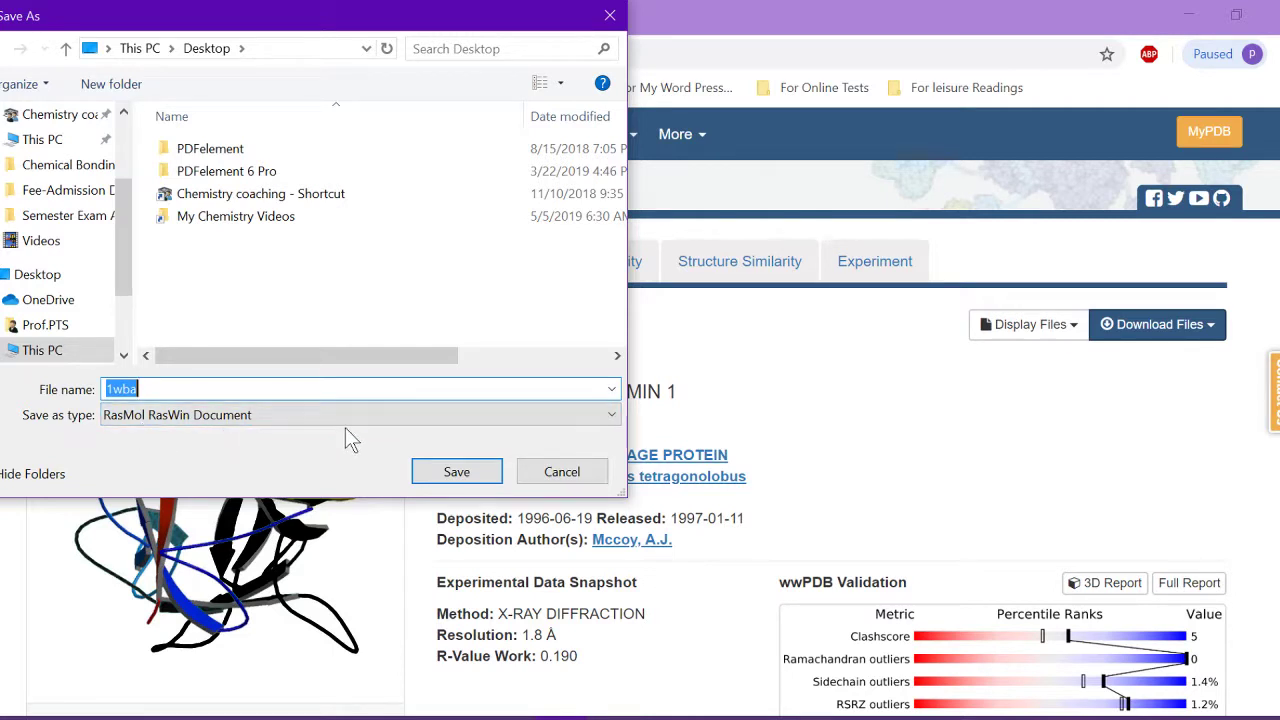
{"action": "left_click", "coordinate": [608, 415]}
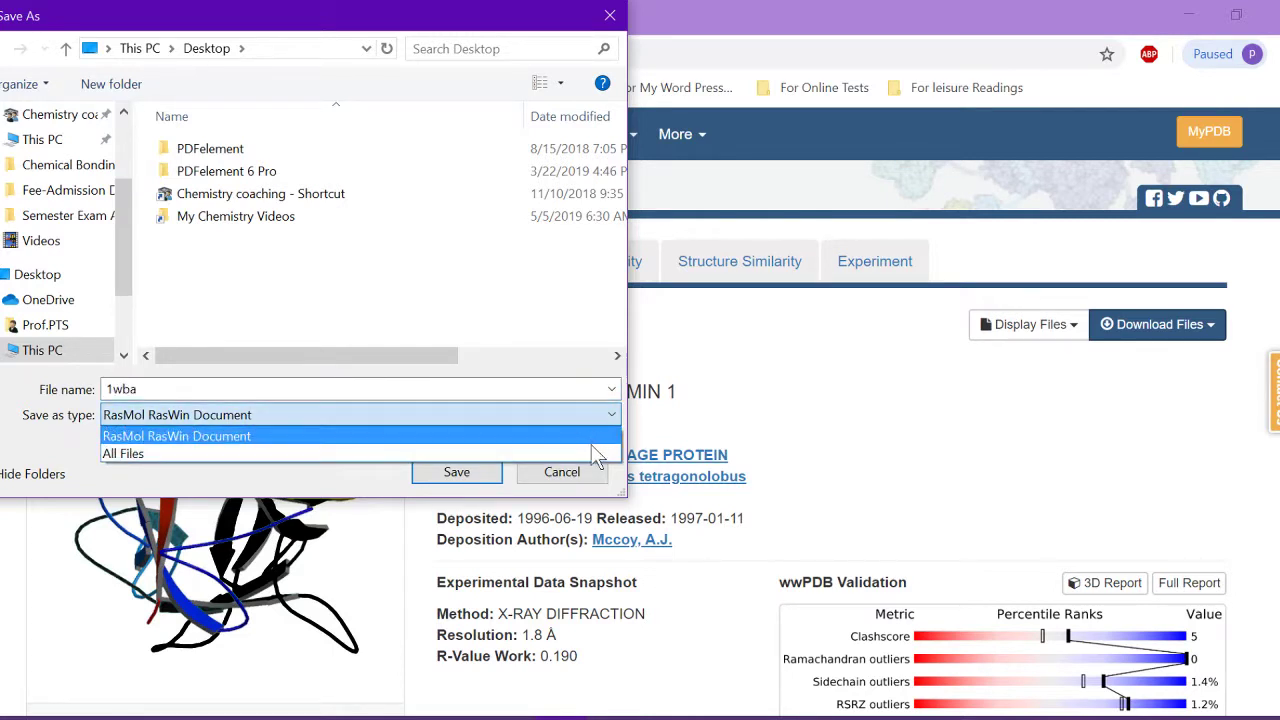
{"action": "left_click", "coordinate": [595, 454]}
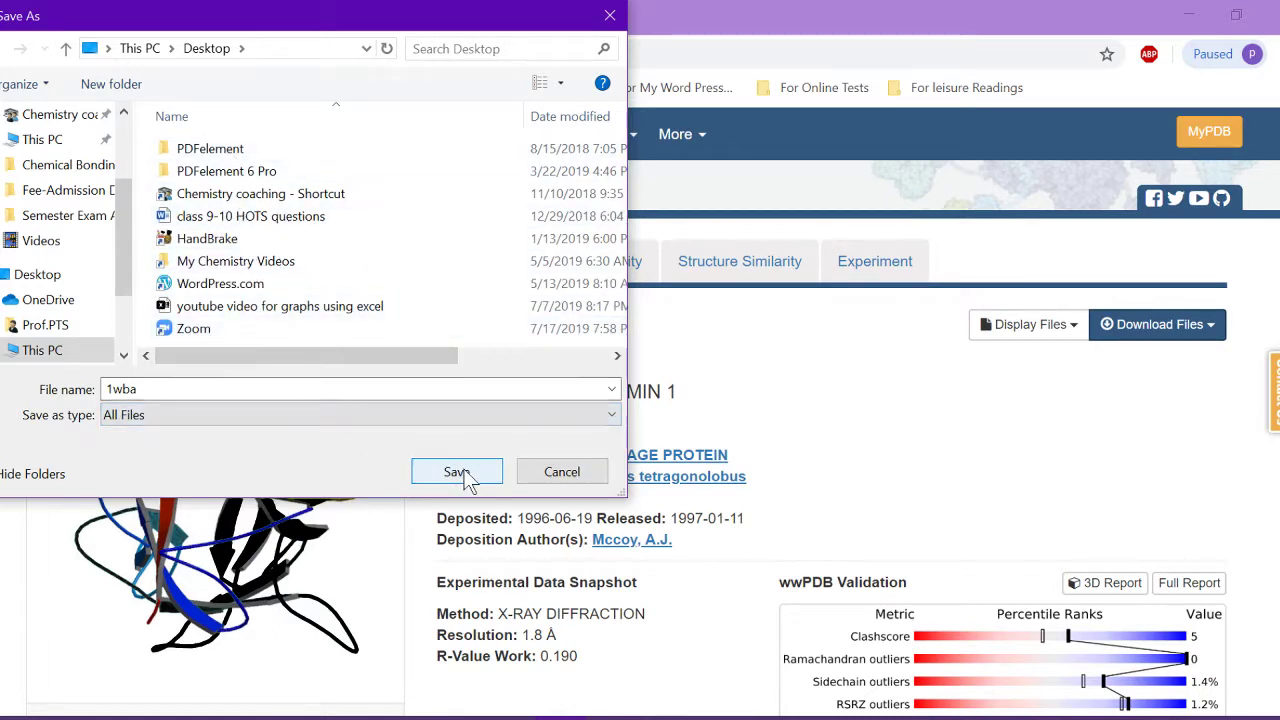
{"action": "left_click", "coordinate": [550, 474]}
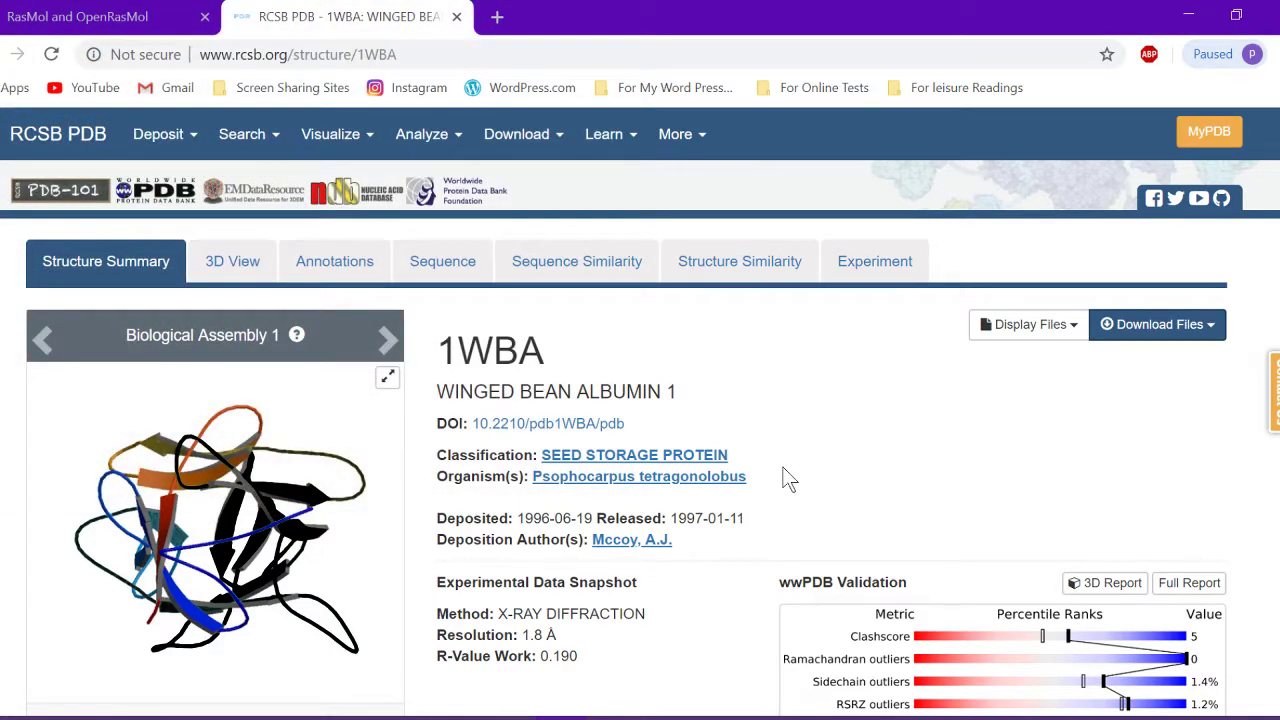
Reopen and close the 1WBA download list, then flip to the OpenRasMol tab and back.
{"action": "scroll", "coordinate": [788, 479], "scroll_direction": "down", "scroll_amount": 4}
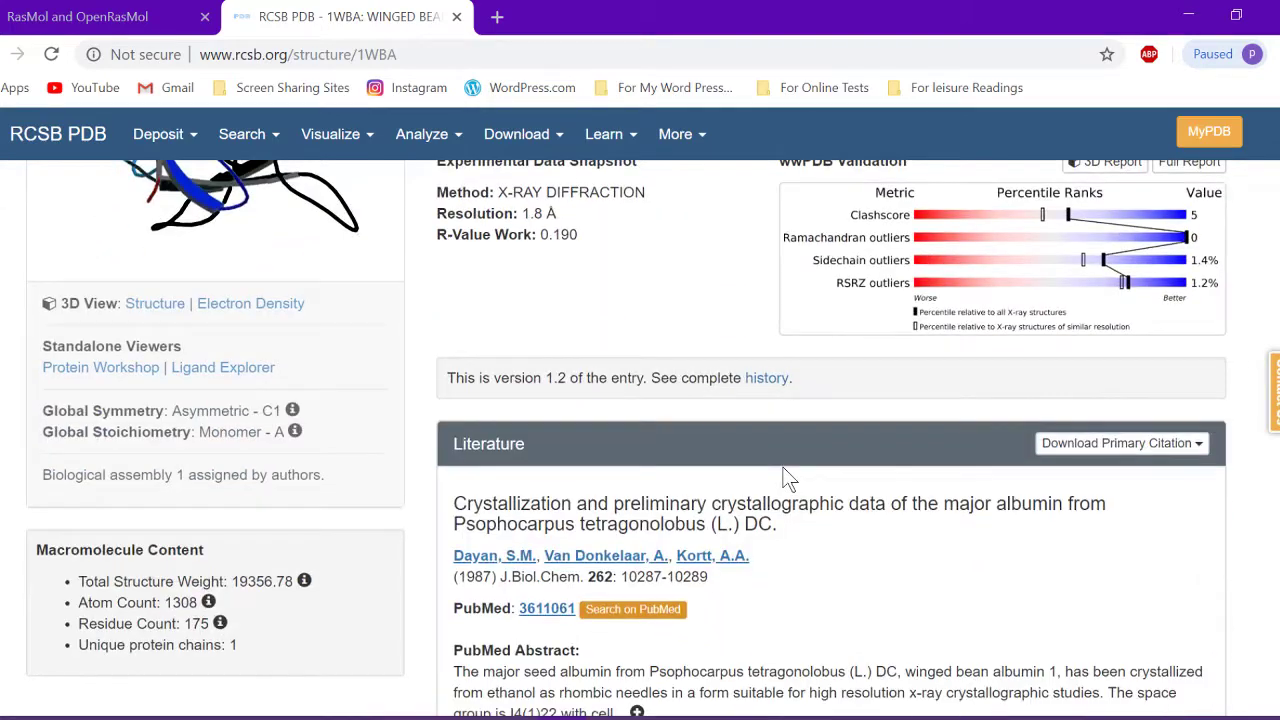
{"action": "scroll", "coordinate": [788, 479], "scroll_direction": "up", "scroll_amount": 4}
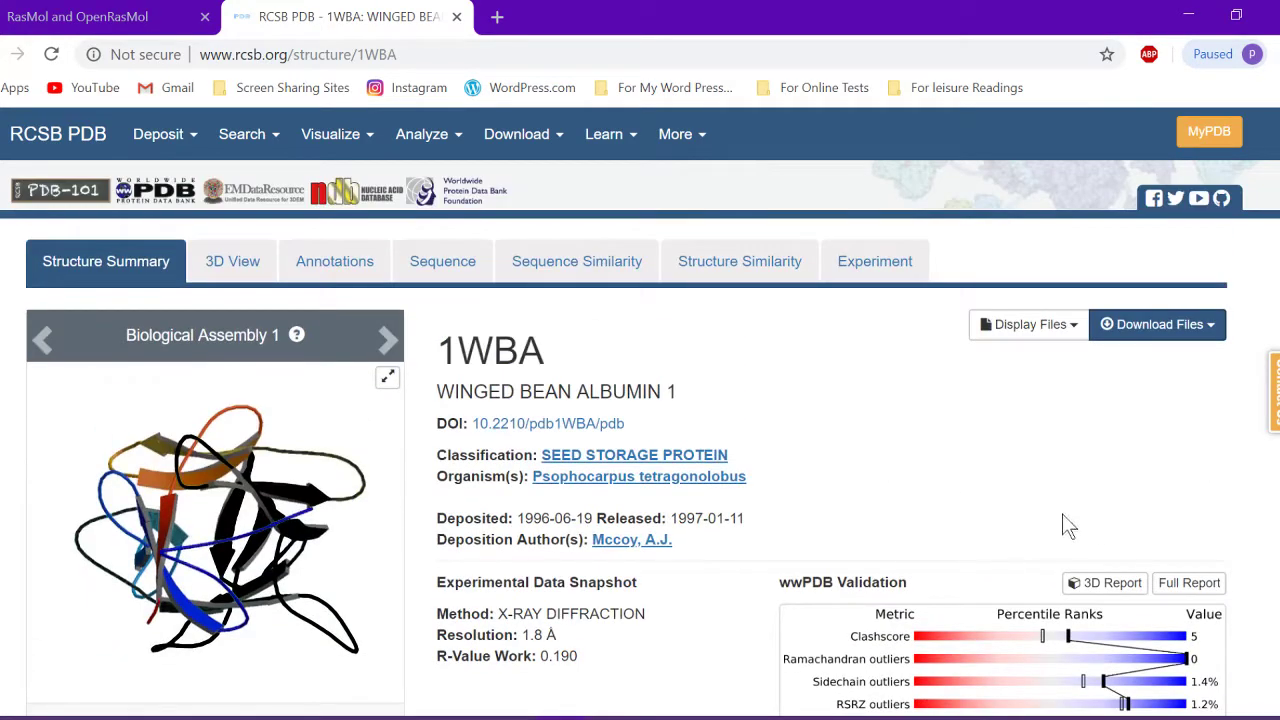
{"action": "left_click", "coordinate": [1150, 330]}
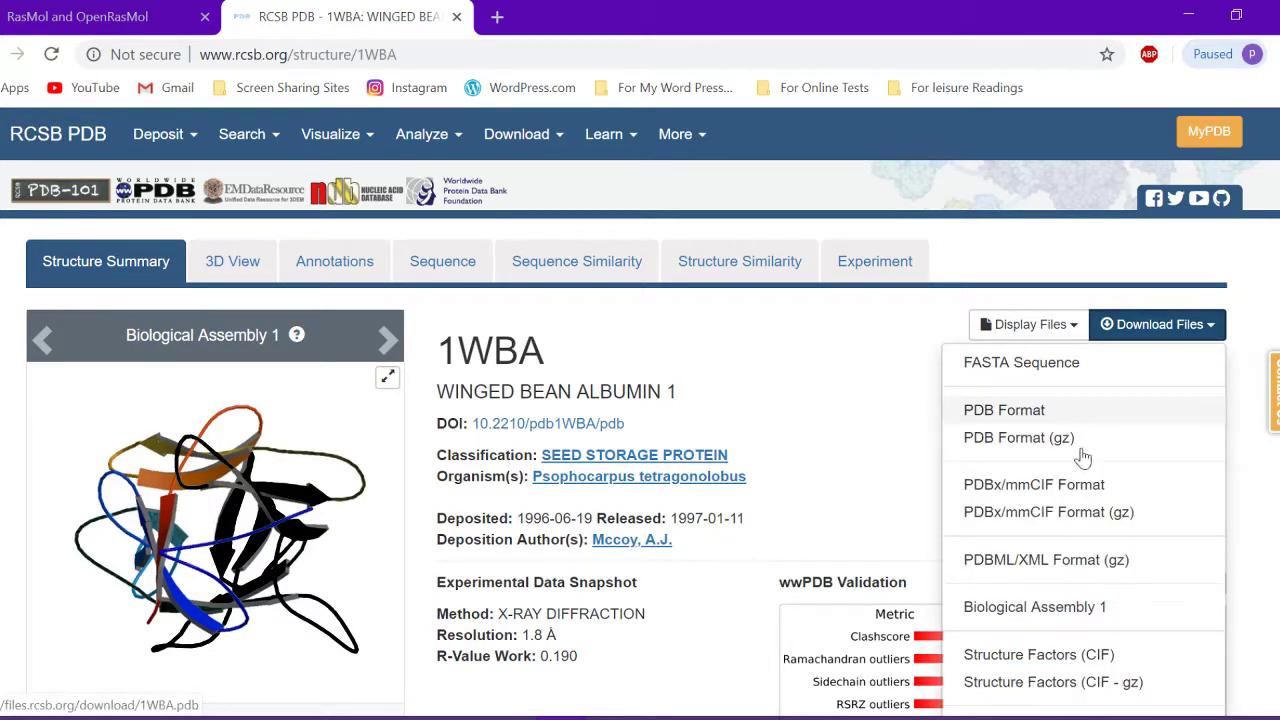
{"action": "scroll", "coordinate": [1133, 612], "scroll_direction": "down", "scroll_amount": 2}
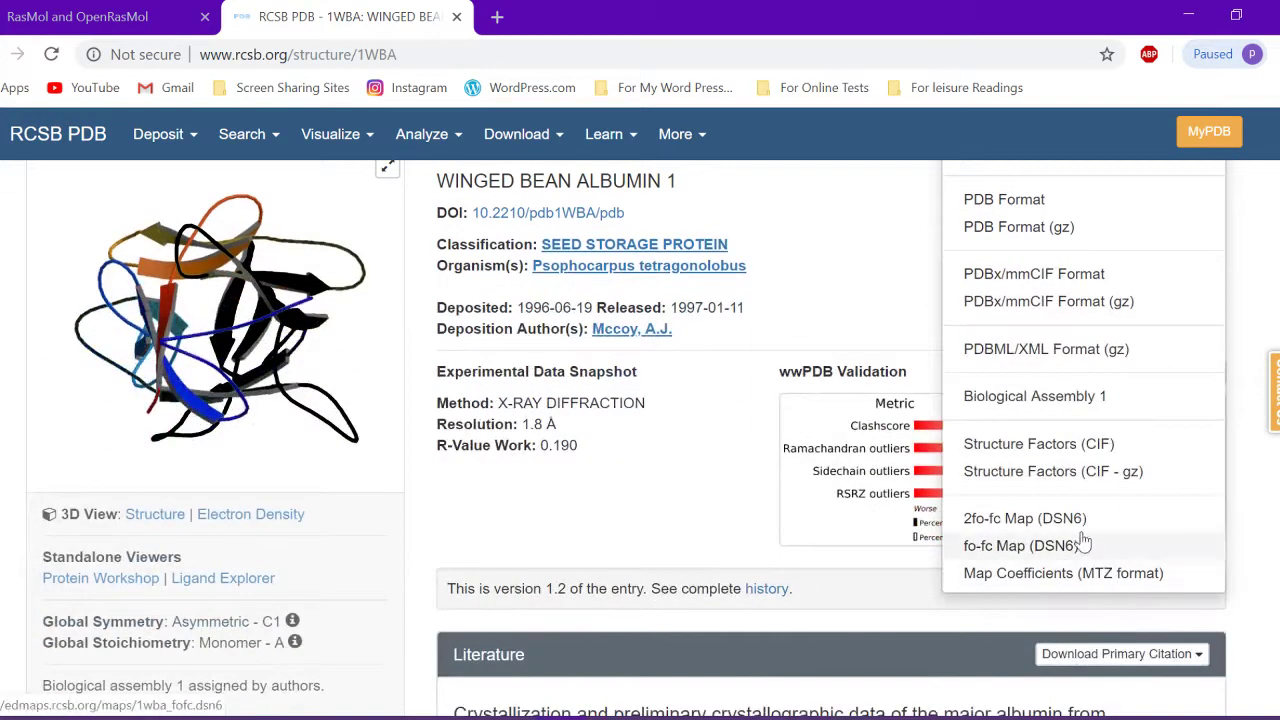
{"action": "left_click", "coordinate": [884, 291]}
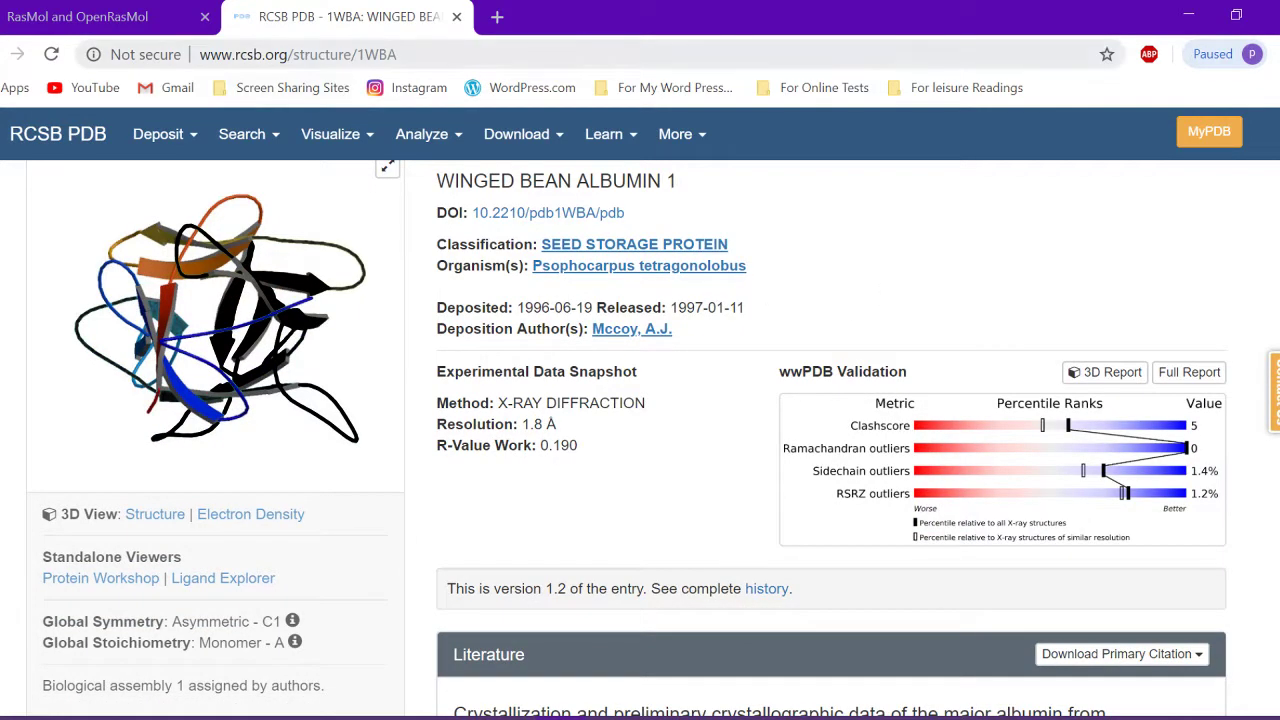
{"action": "left_click", "coordinate": [168, 28]}
{"action": "left_click", "coordinate": [322, 17]}
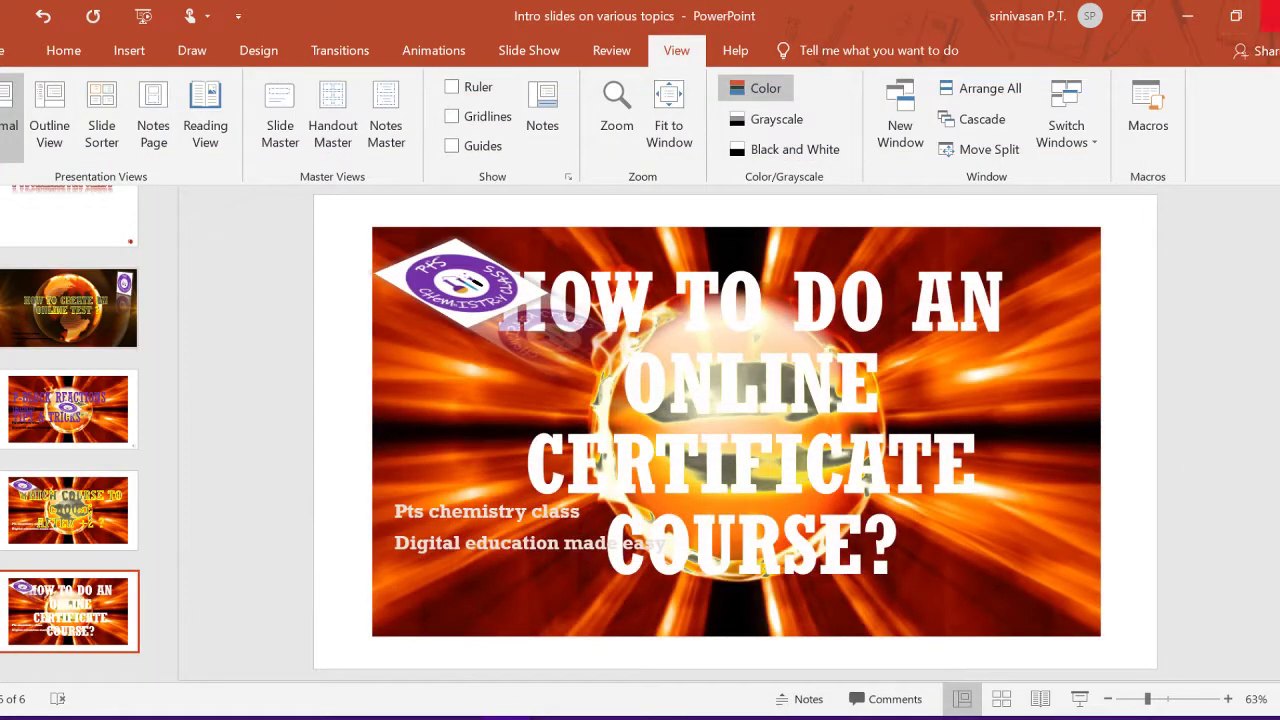
Close PowerPoint without saving and launch RasMol maximised from the RasWin desktop icon.
{"action": "left_click", "coordinate": [1265, 15]}
{"action": "left_click", "coordinate": [662, 398]}
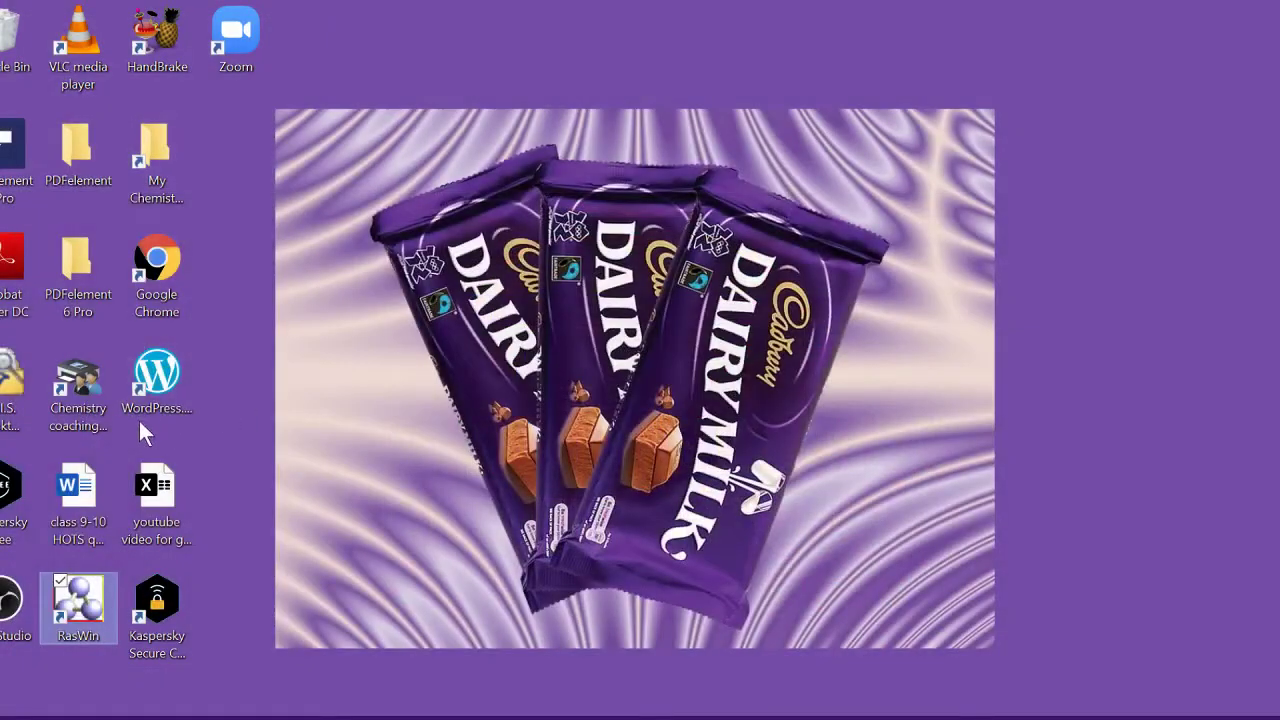
{"action": "left_click", "coordinate": [80, 625]}
{"action": "double_click", "coordinate": [80, 625]}
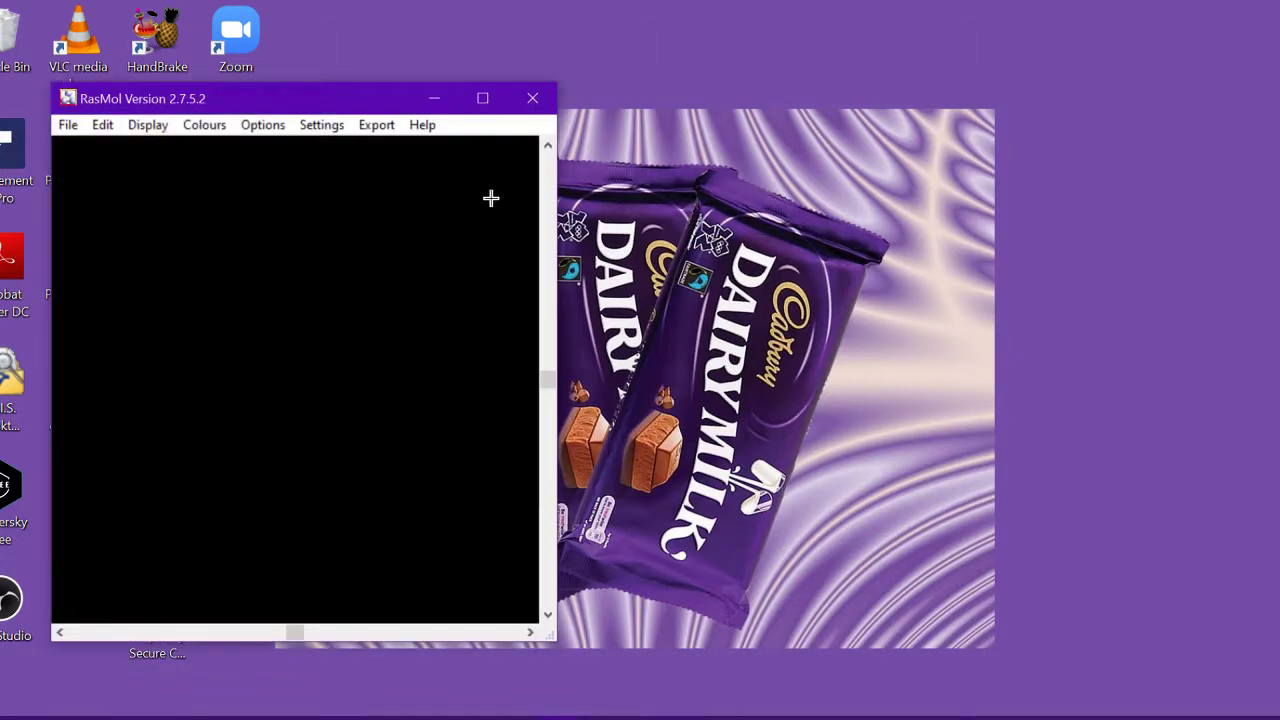
{"action": "left_click", "coordinate": [482, 98]}
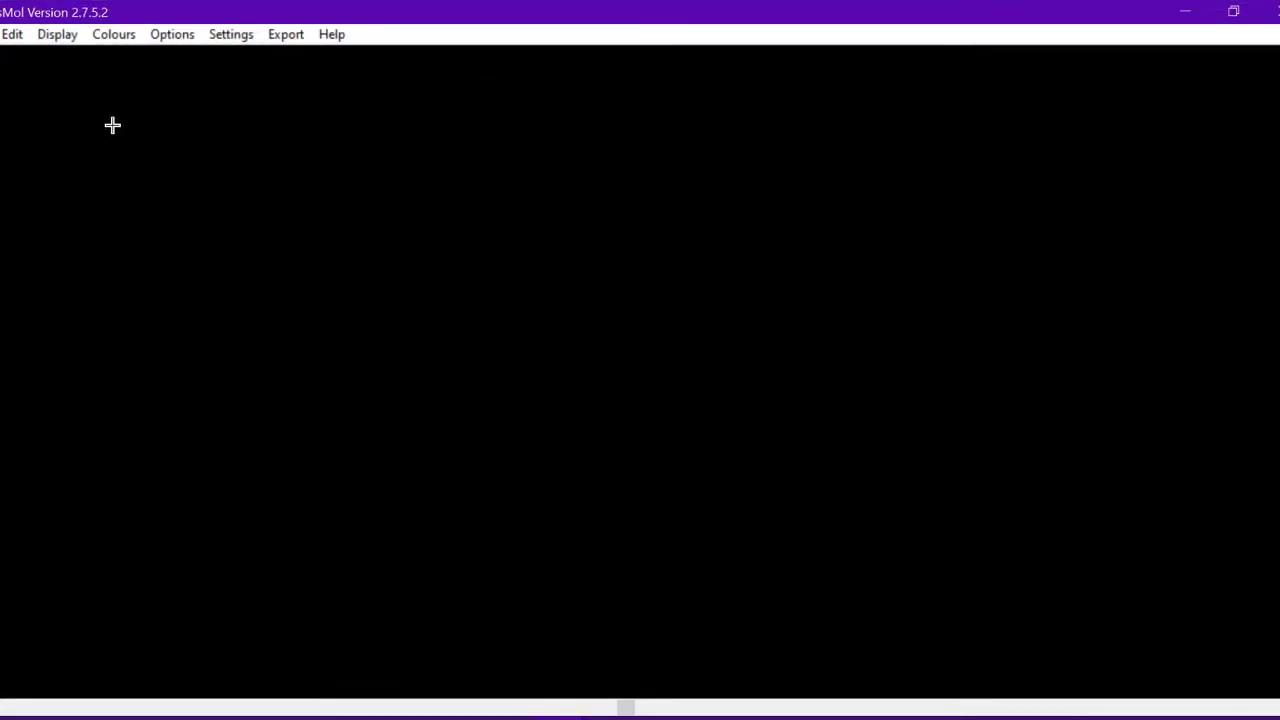
Load GLY.PDB from the PDBFILES folder to show glycine as a wireframe.
{"action": "left_click", "coordinate": [2, 36]}
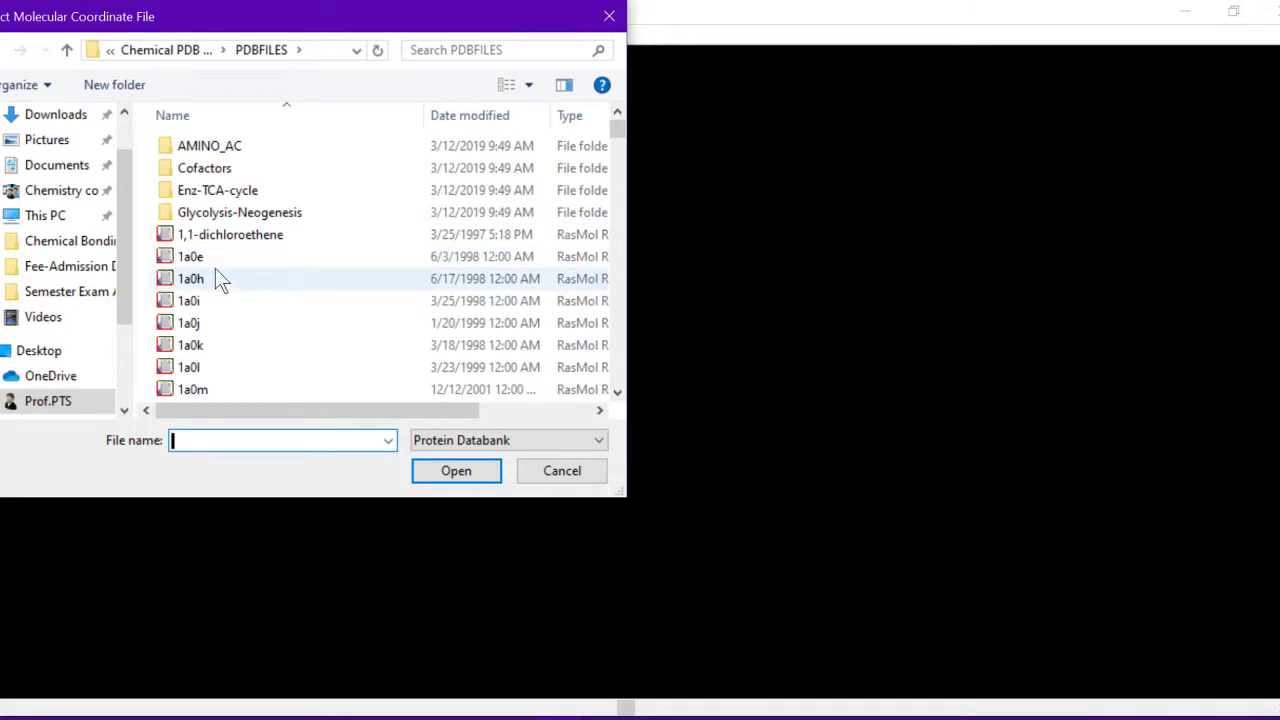
{"action": "left_click", "coordinate": [291, 257]}
{"action": "scroll", "coordinate": [296, 255], "scroll_direction": "down", "scroll_amount": 10}
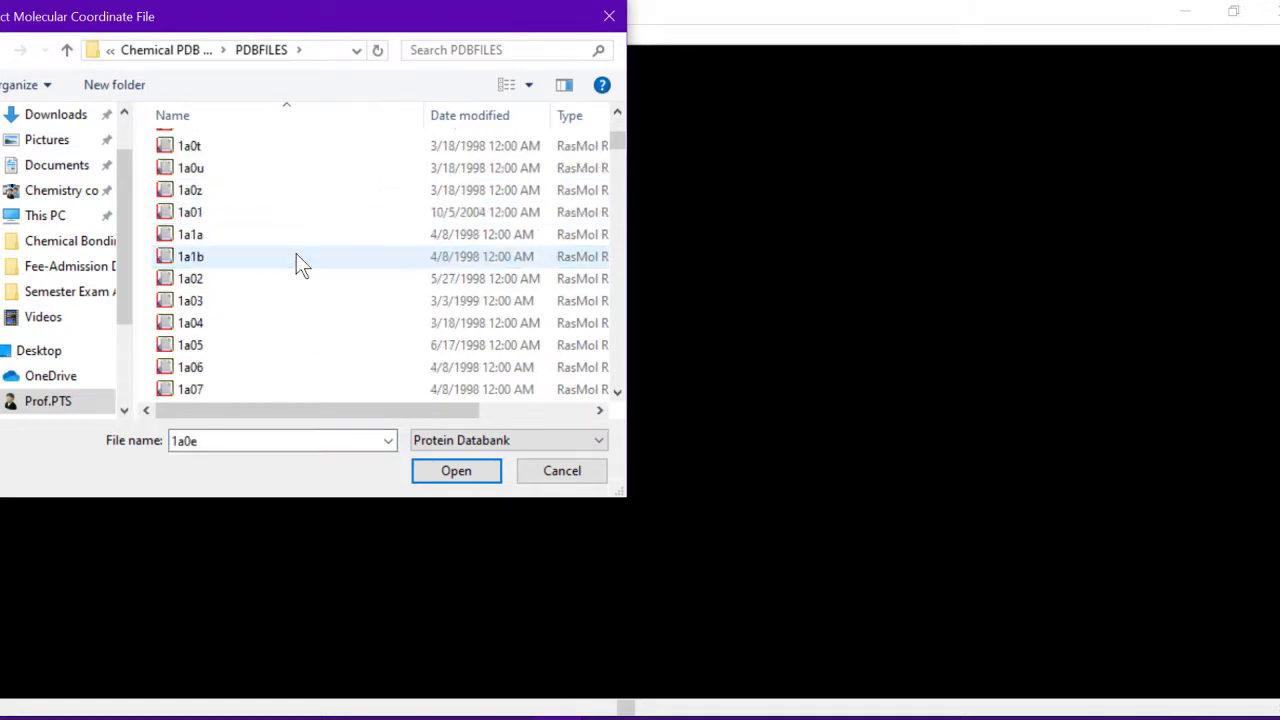
{"action": "scroll", "coordinate": [296, 256], "scroll_direction": "down", "scroll_amount": 15}
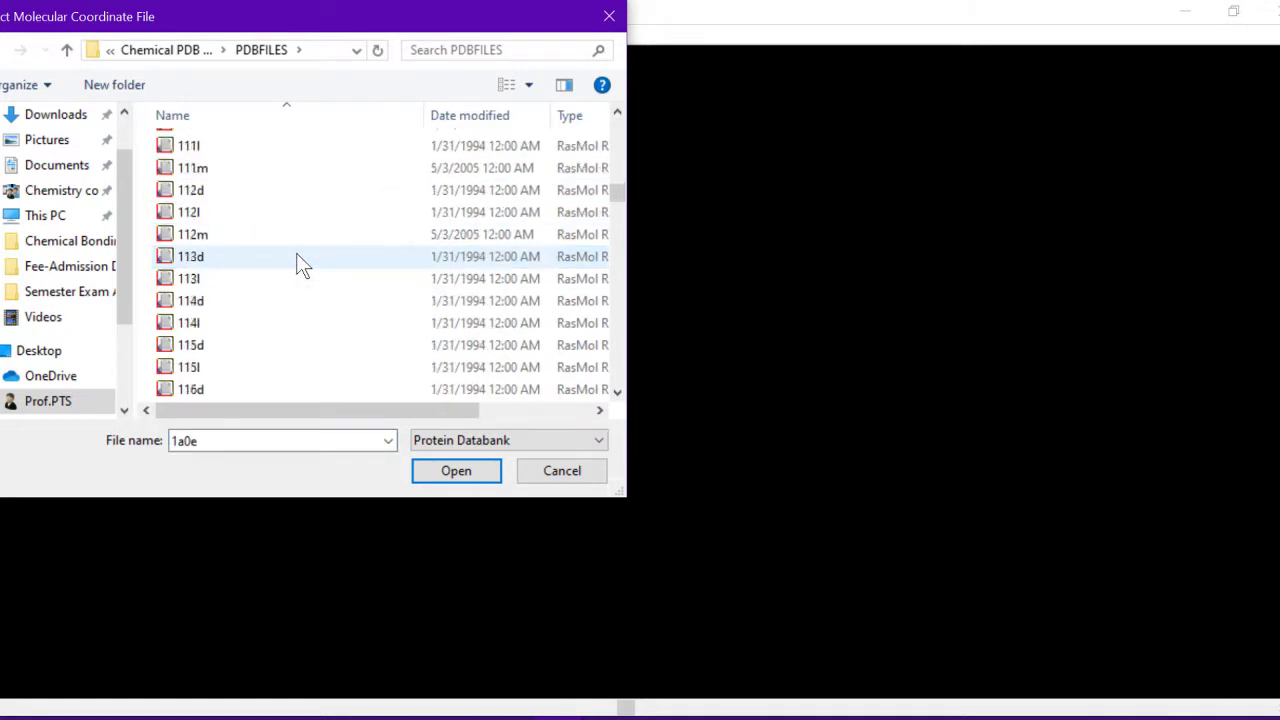
{"action": "scroll", "coordinate": [301, 265], "scroll_direction": "down", "scroll_amount": 10}
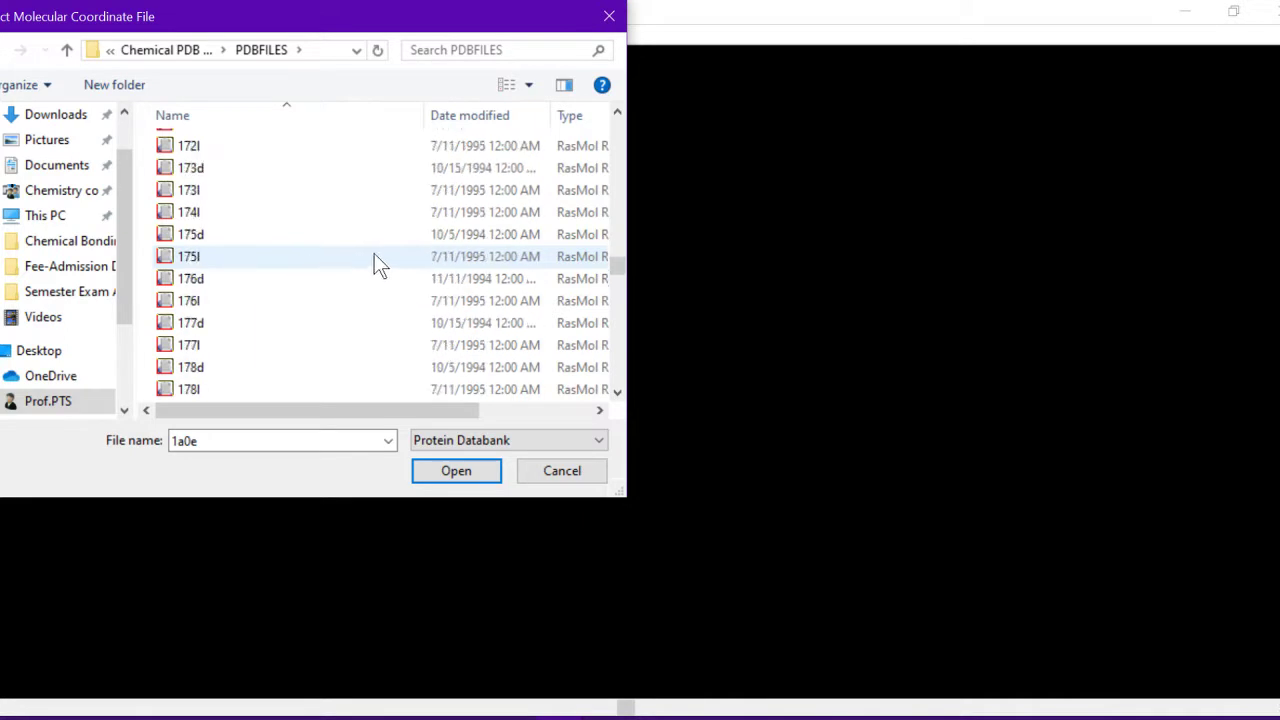
{"action": "left_click_drag", "start_coordinate": [620, 285], "coordinate": [640, 366]}
{"action": "left_click", "coordinate": [221, 245]}
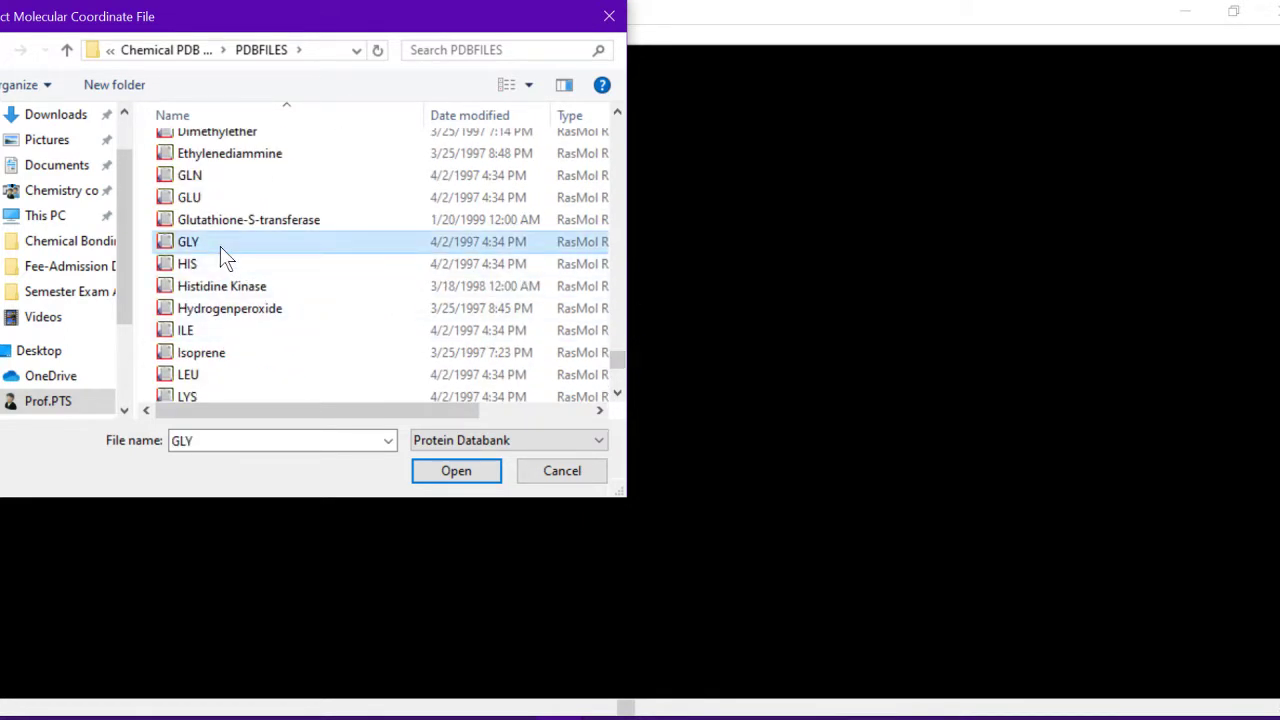
{"action": "left_click", "coordinate": [455, 471]}
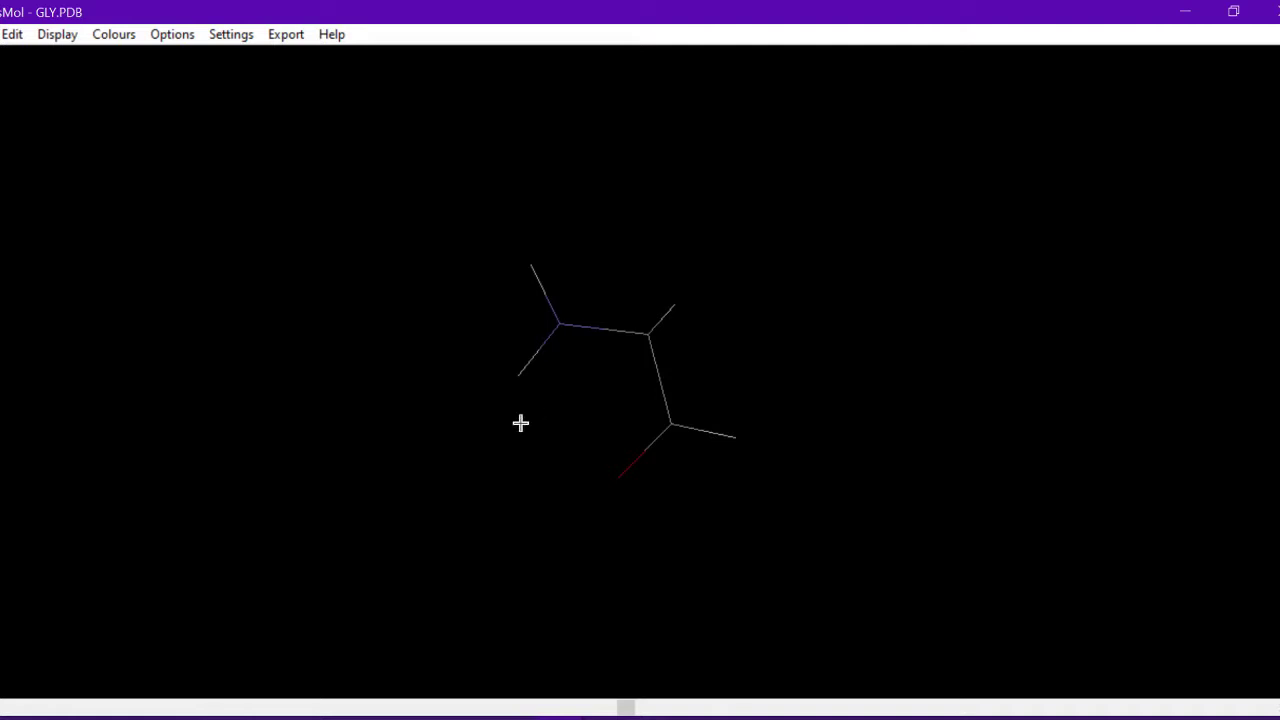
Try the Sticks, Spacefill, Ball & Stick and Ribbons display styles on glycine.
{"action": "left_click", "coordinate": [72, 34]}
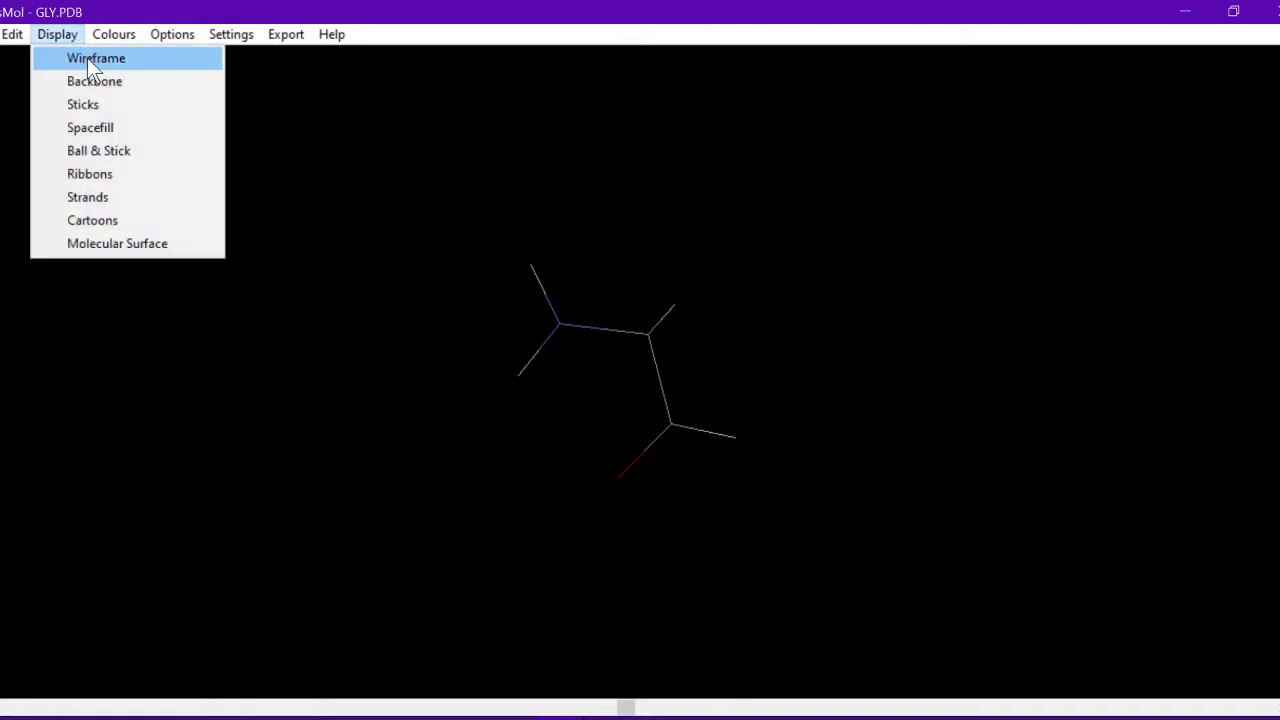
{"action": "left_click", "coordinate": [96, 110]}
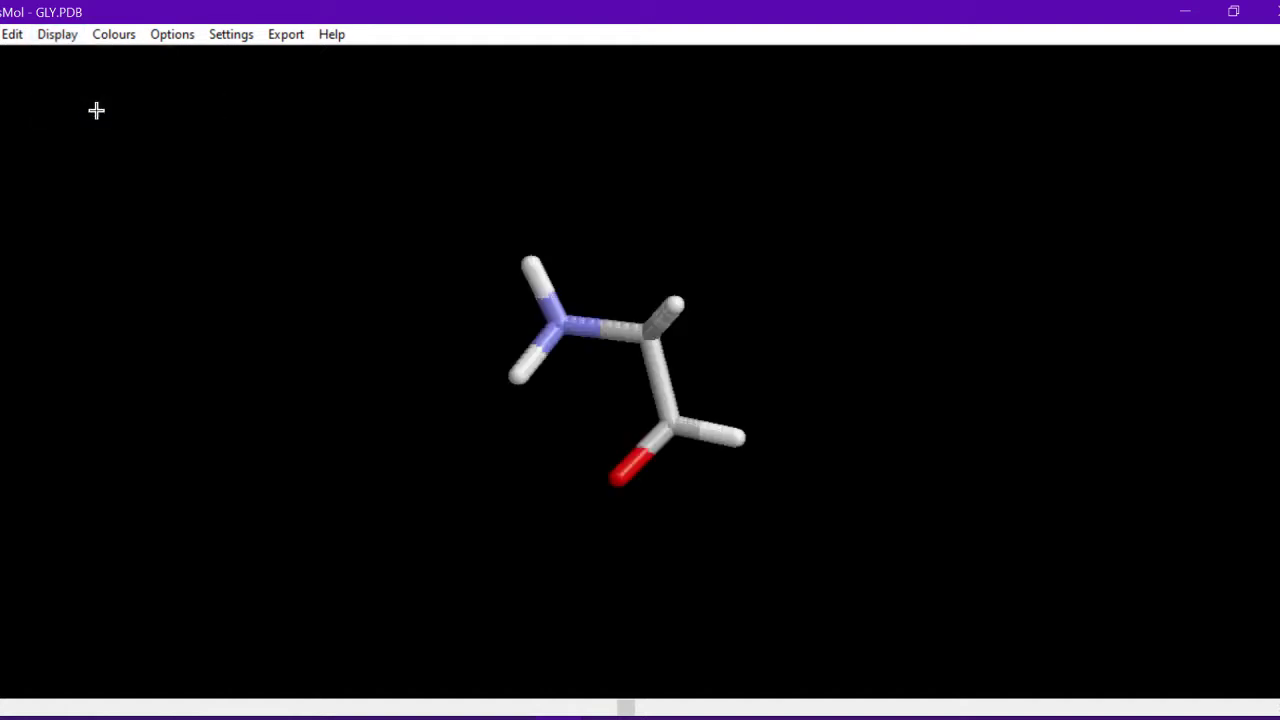
{"action": "left_click", "coordinate": [58, 37]}
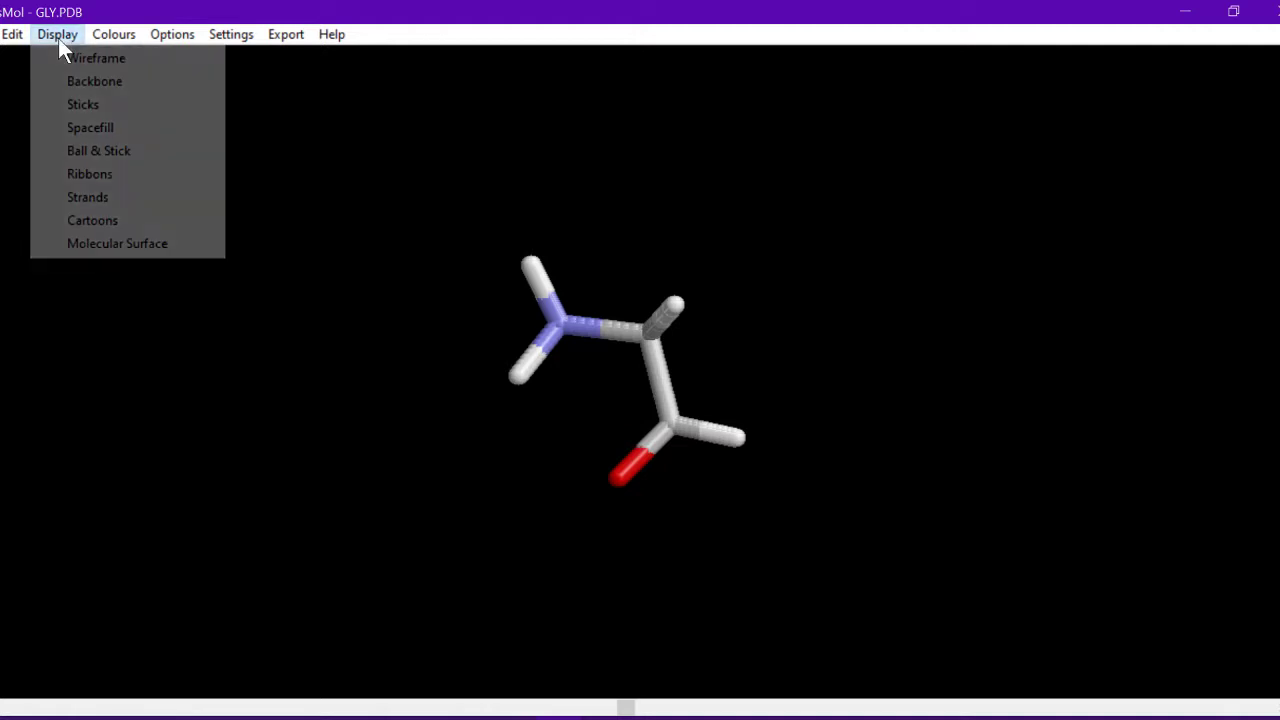
{"action": "left_click", "coordinate": [85, 132]}
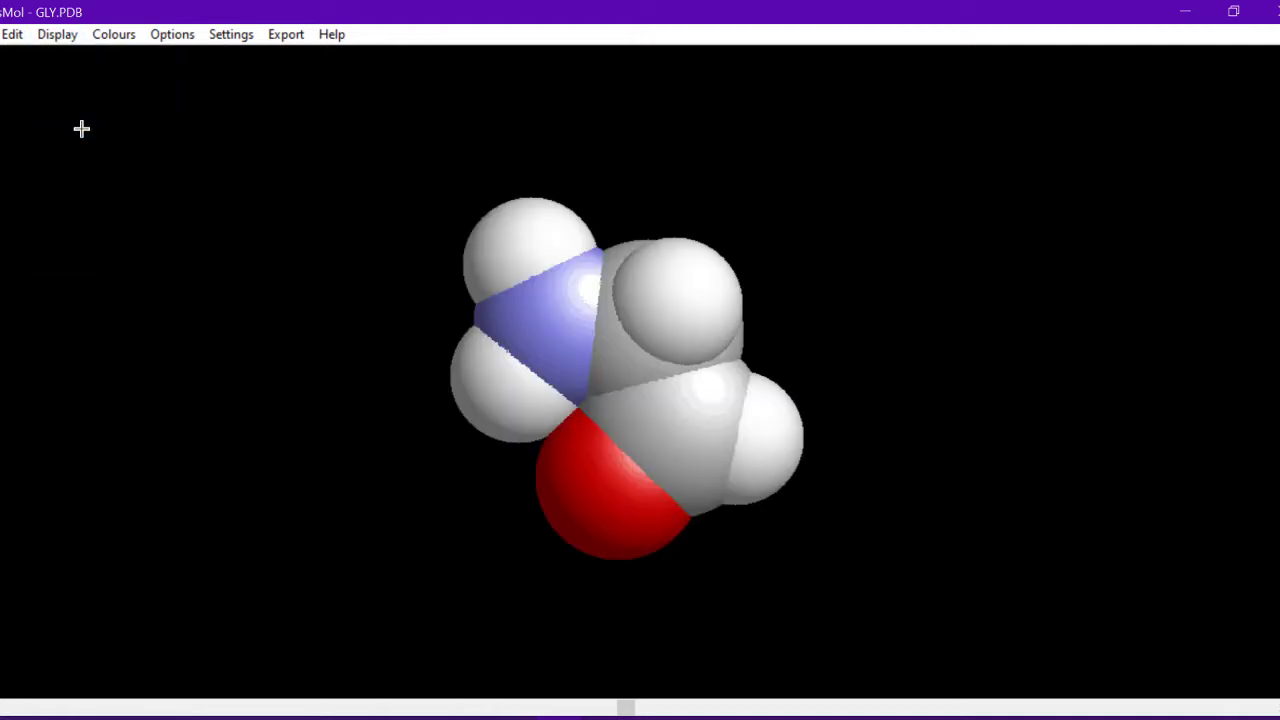
{"action": "left_click", "coordinate": [64, 38]}
{"action": "left_click", "coordinate": [77, 148]}
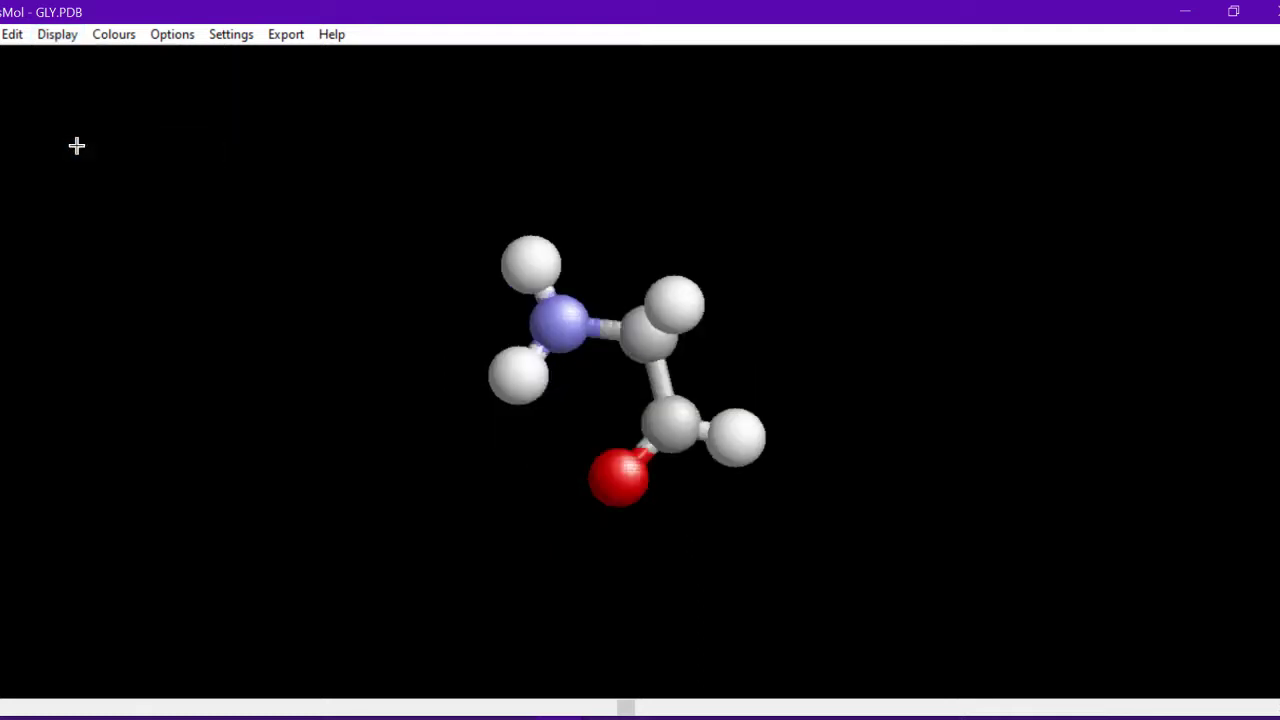
{"action": "left_click", "coordinate": [54, 41]}
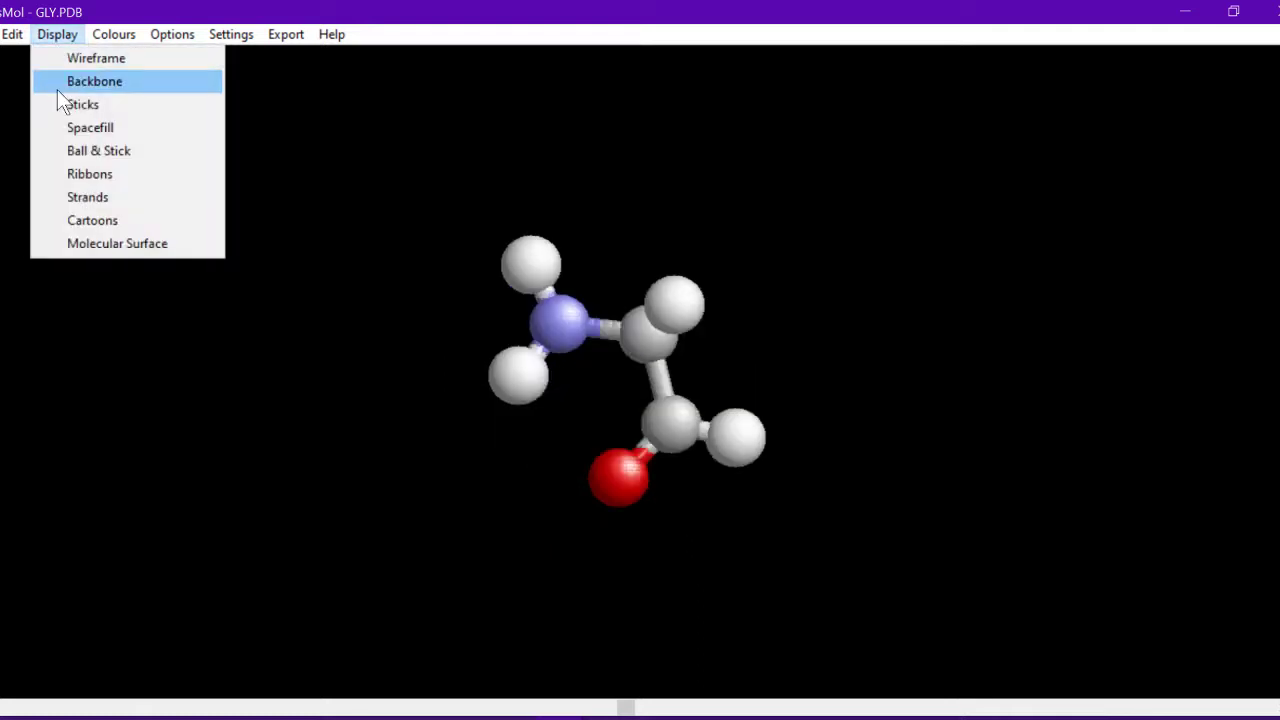
{"action": "left_click", "coordinate": [77, 172]}
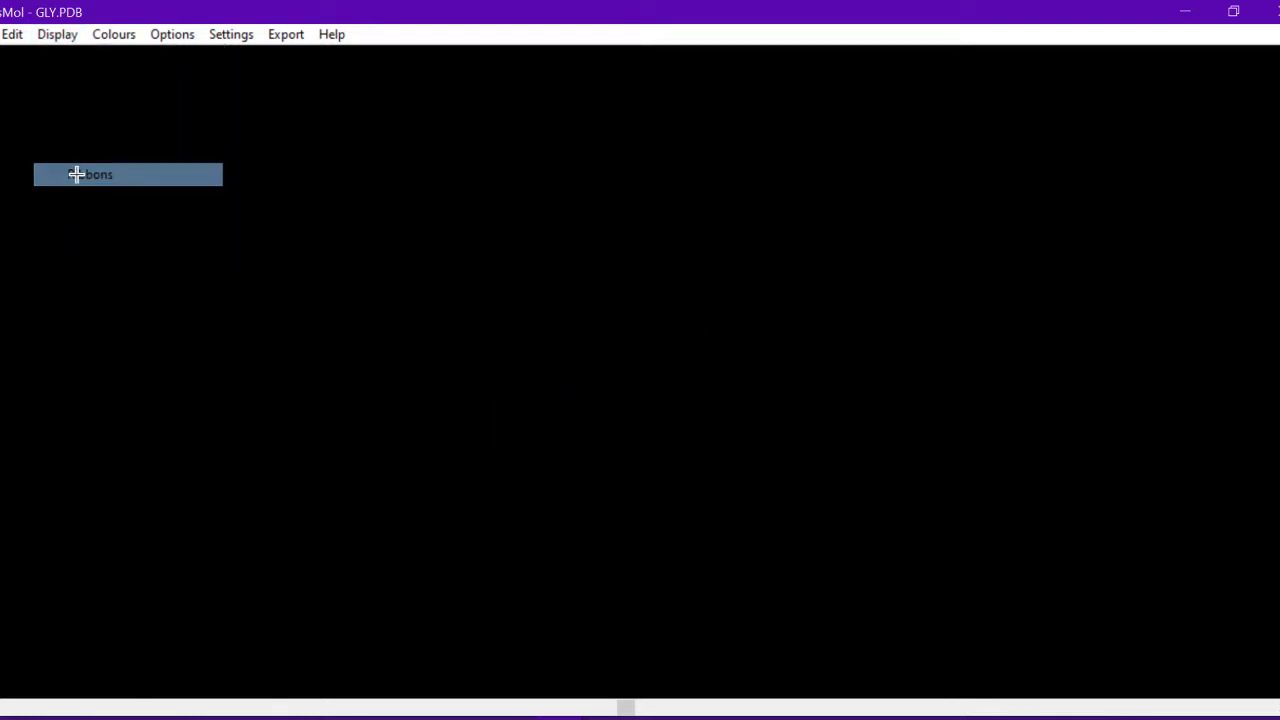
Try Strands, Cartoons and Molecular Surface, then return glycine to Ball & Stick.
{"action": "left_click", "coordinate": [64, 39]}
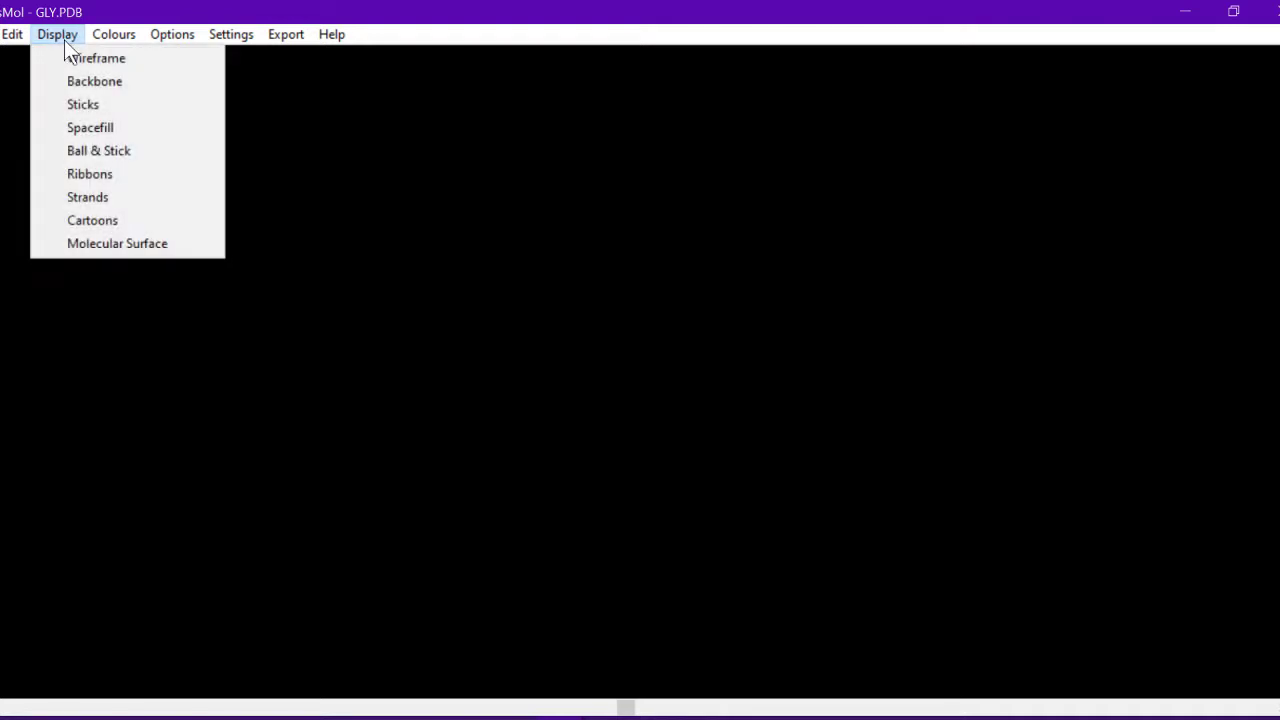
{"action": "left_click", "coordinate": [117, 194]}
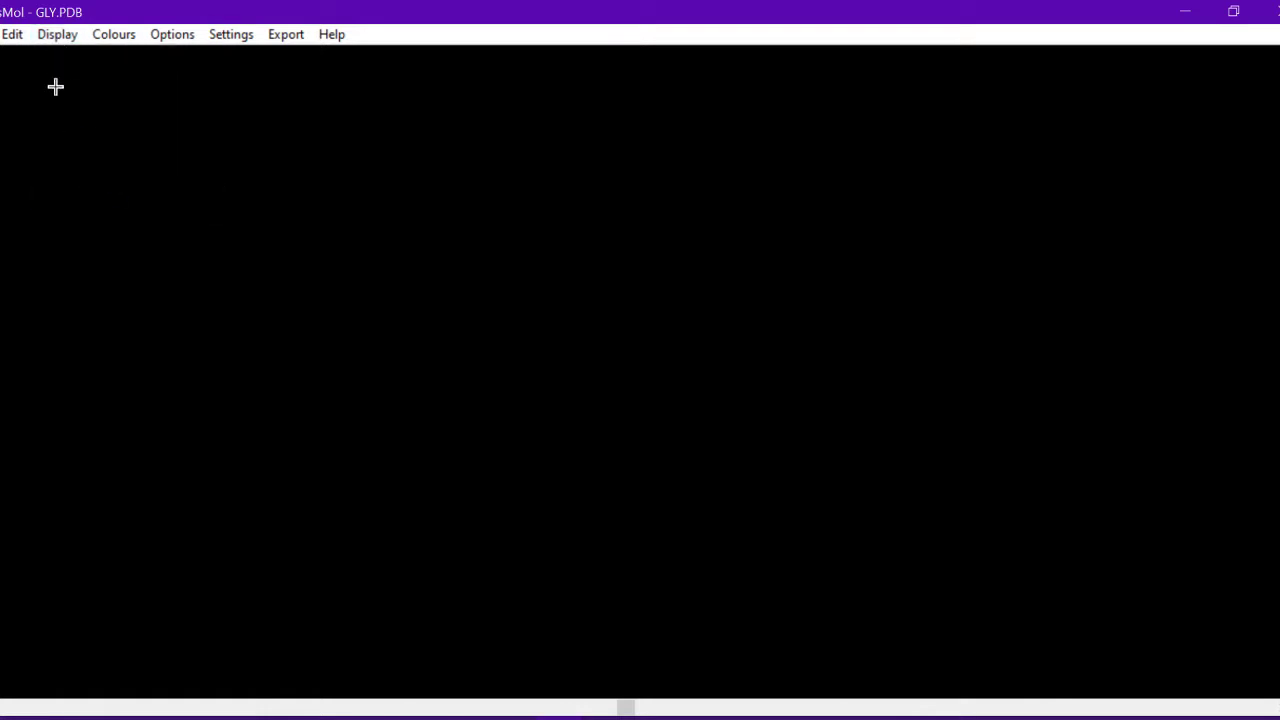
{"action": "left_click", "coordinate": [54, 42]}
{"action": "left_click", "coordinate": [91, 220]}
{"action": "left_click", "coordinate": [54, 42]}
{"action": "left_click", "coordinate": [95, 243]}
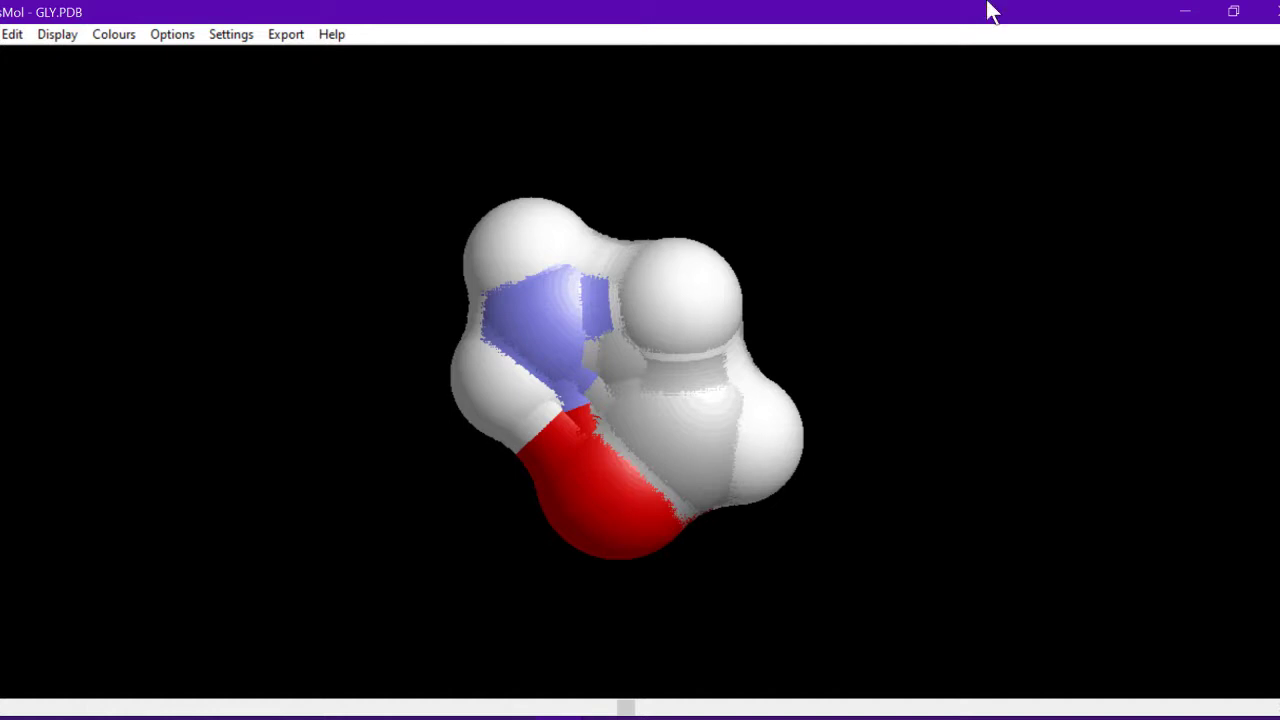
{"action": "left_click", "coordinate": [52, 34]}
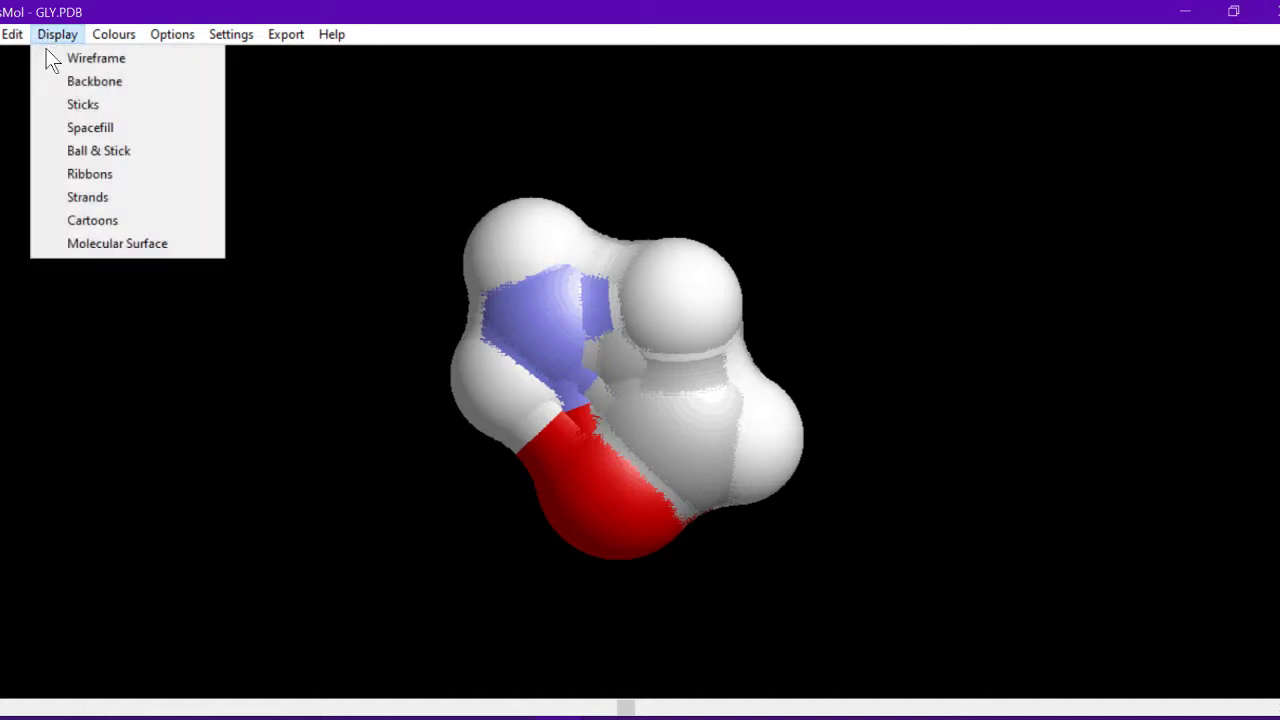
{"action": "left_click", "coordinate": [92, 148]}
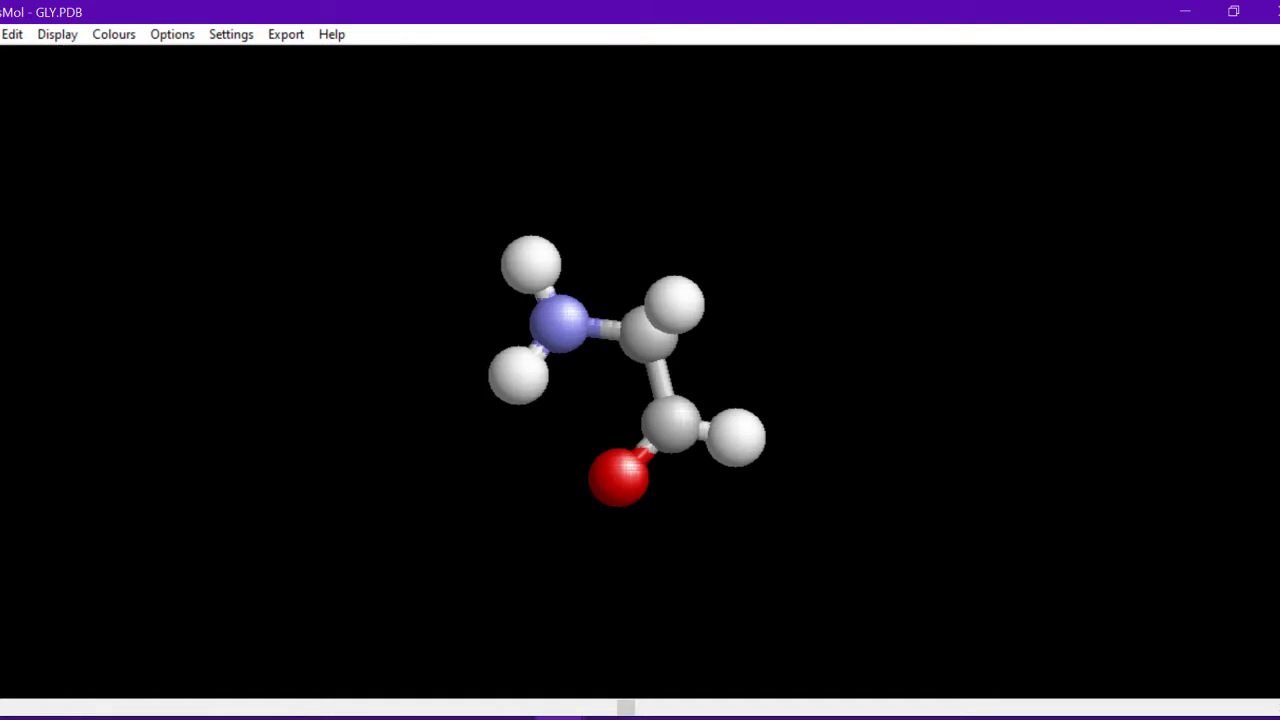
{"action": "mouse_move", "coordinate": [531, 712]}
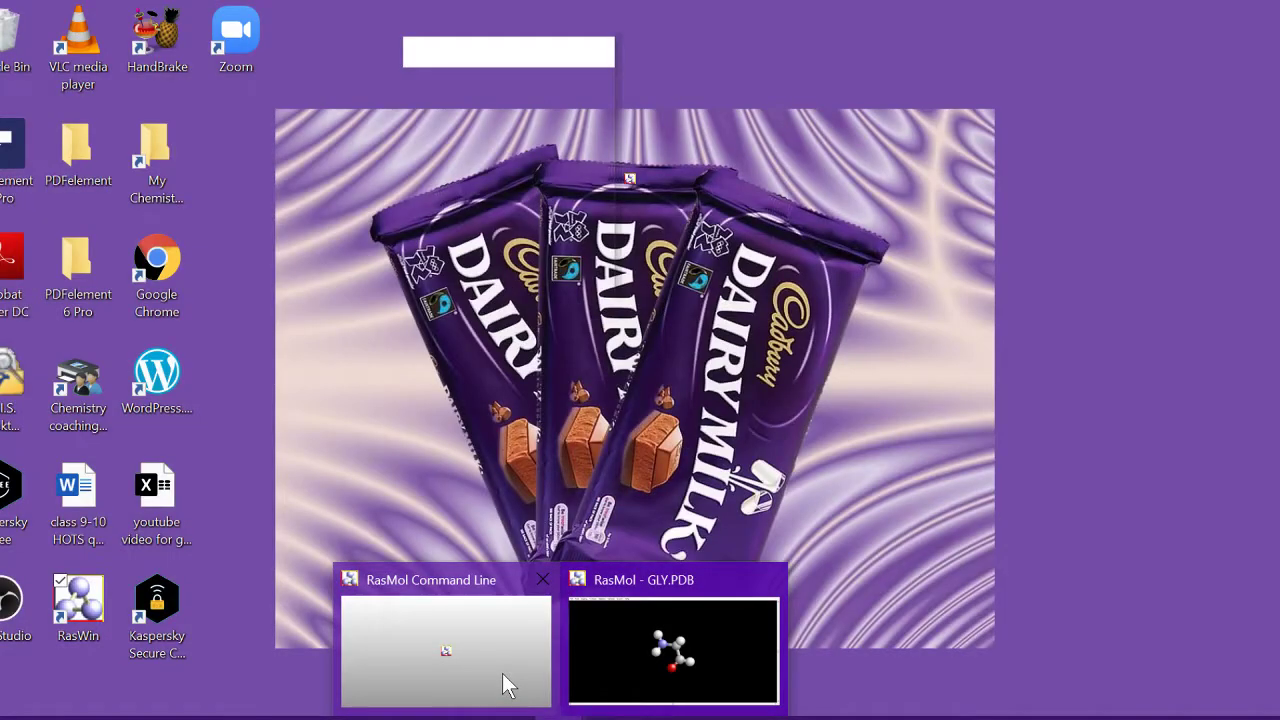
In the moved Command Line window, run 'set background white' after a mistyped attempt.
{"action": "left_click", "coordinate": [508, 686]}
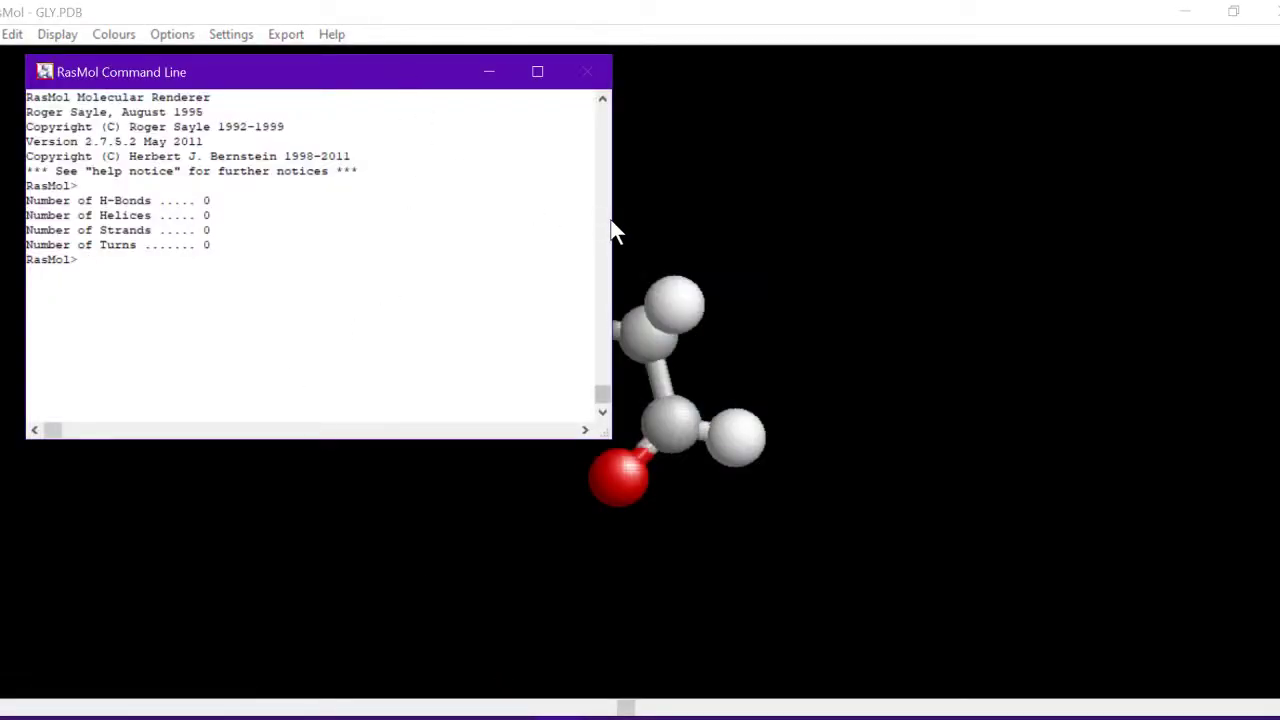
{"action": "left_click_drag", "start_coordinate": [423, 83], "coordinate": [1131, 62]}
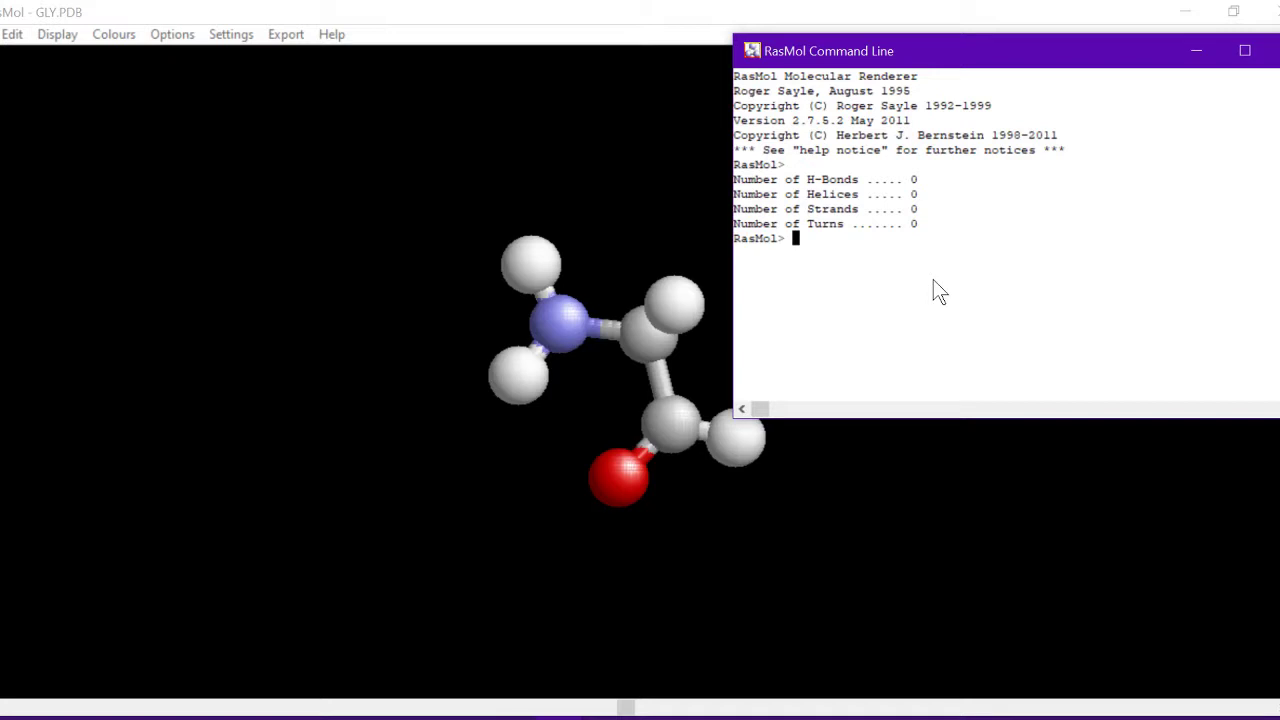
{"action": "type", "text": "set bcakground white"}
{"action": "key", "text": "Return"}
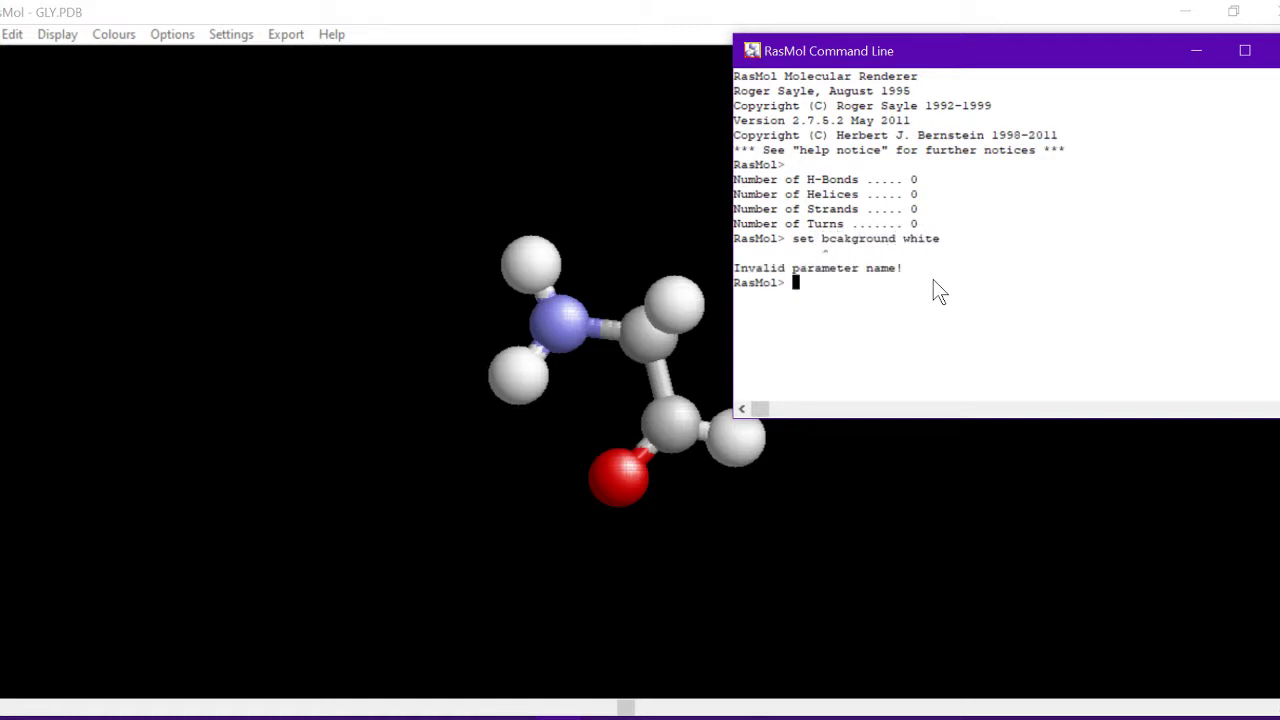
{"action": "type", "text": "set background white"}
{"action": "key", "text": "Return"}
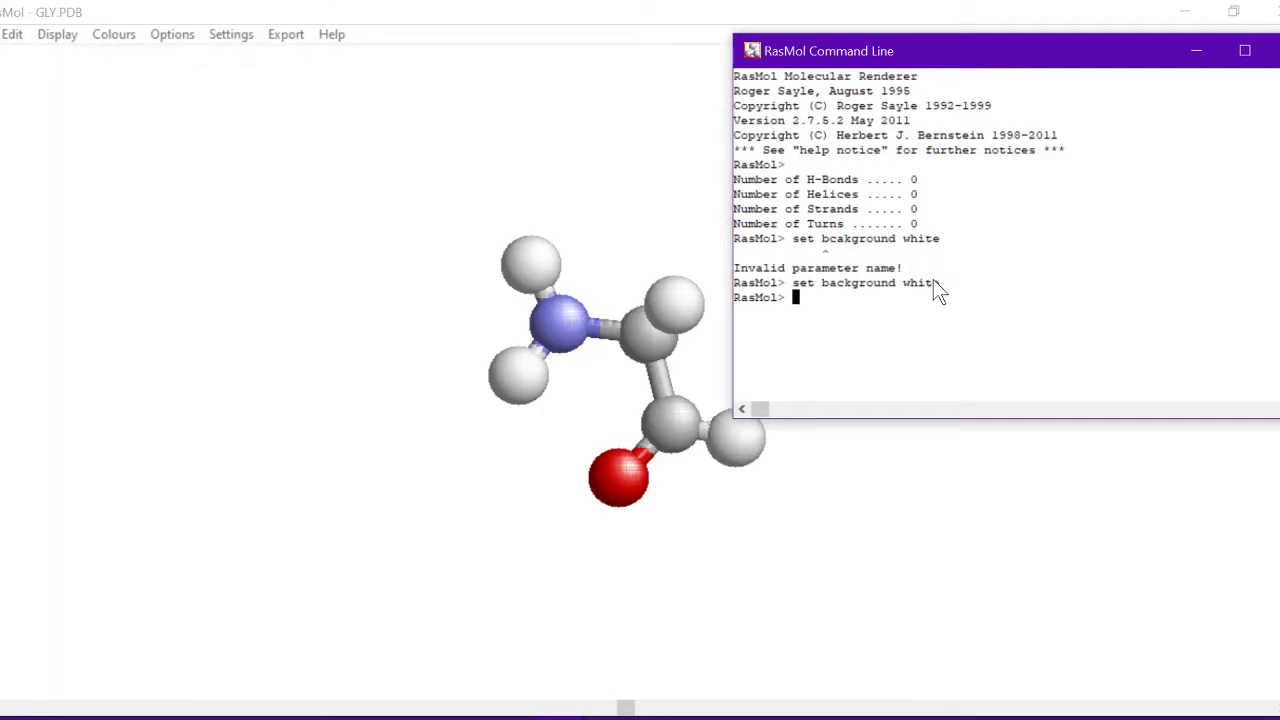
Edit the recalled command to set the background blue, then green.
{"action": "key", "text": "Up"}
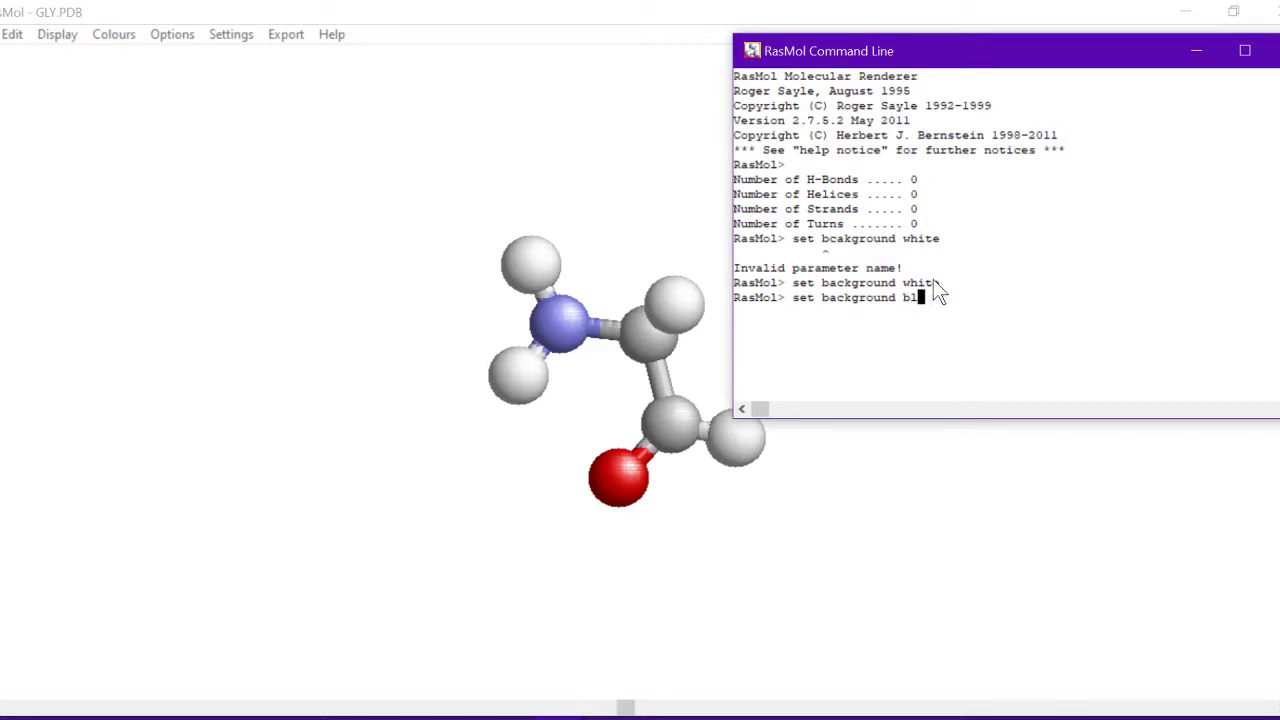
{"action": "type", "text": "e"}
{"action": "key", "text": "Return"}
{"action": "key", "text": "Up"}
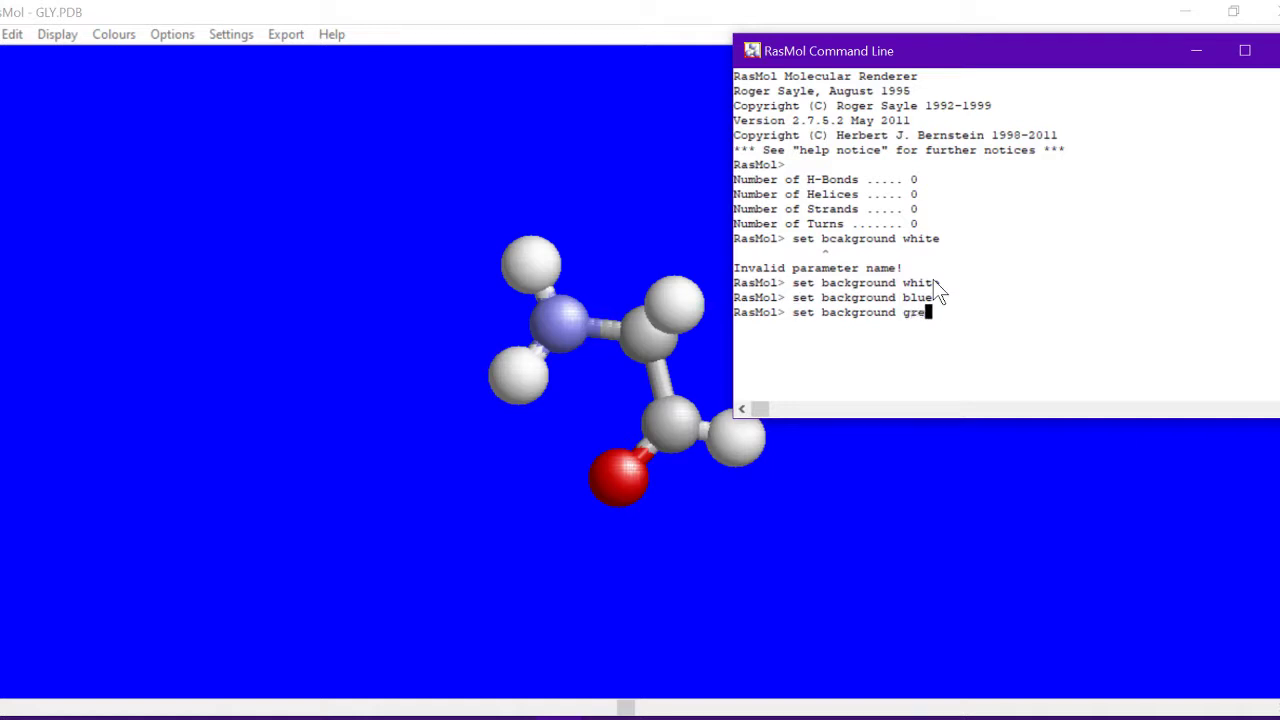
{"action": "type", "text": "green"}
{"action": "key", "text": "Return"}
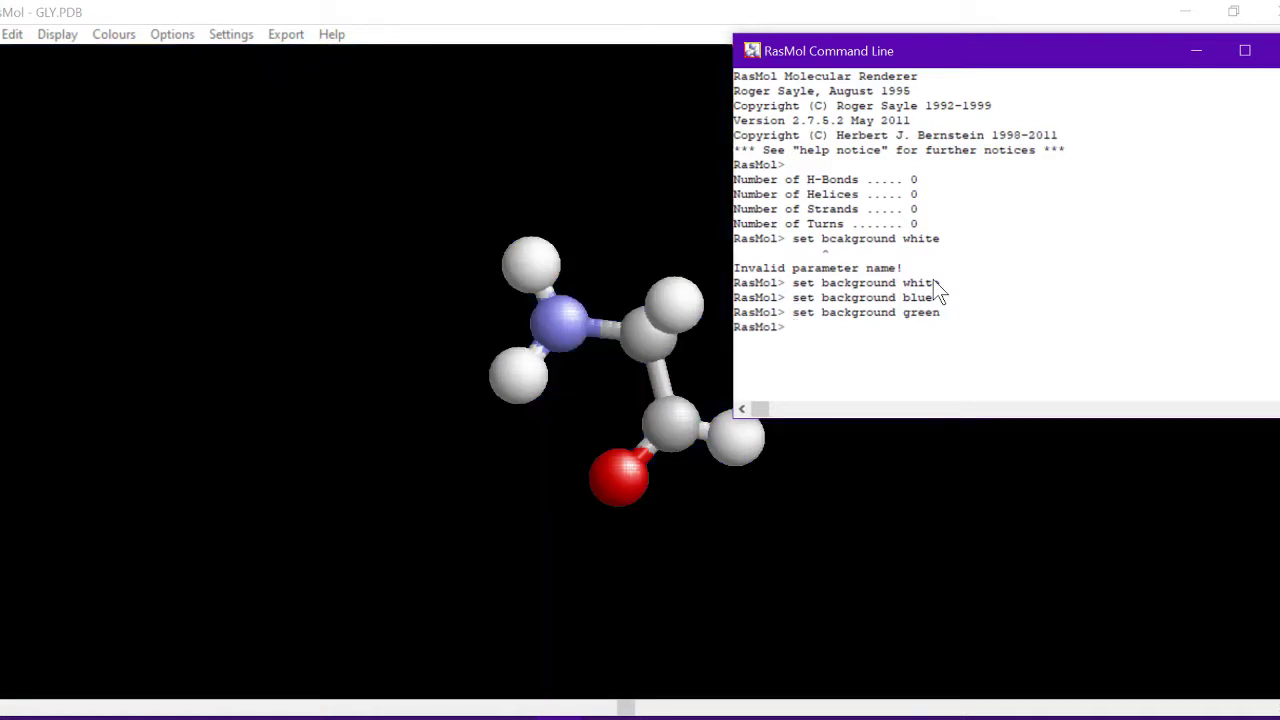
Set the background to magenta, then recall 'set background white' and run it.
{"action": "key", "text": "Up"}
{"action": "key", "text": "BackSpace"}
{"action": "key", "text": "BackSpace"}
{"action": "key", "text": "BackSpace"}
{"action": "key", "text": "BackSpace"}
{"action": "key", "text": "BackSpace"}
{"action": "type", "text": "magenta"}
{"action": "key", "text": "Return"}
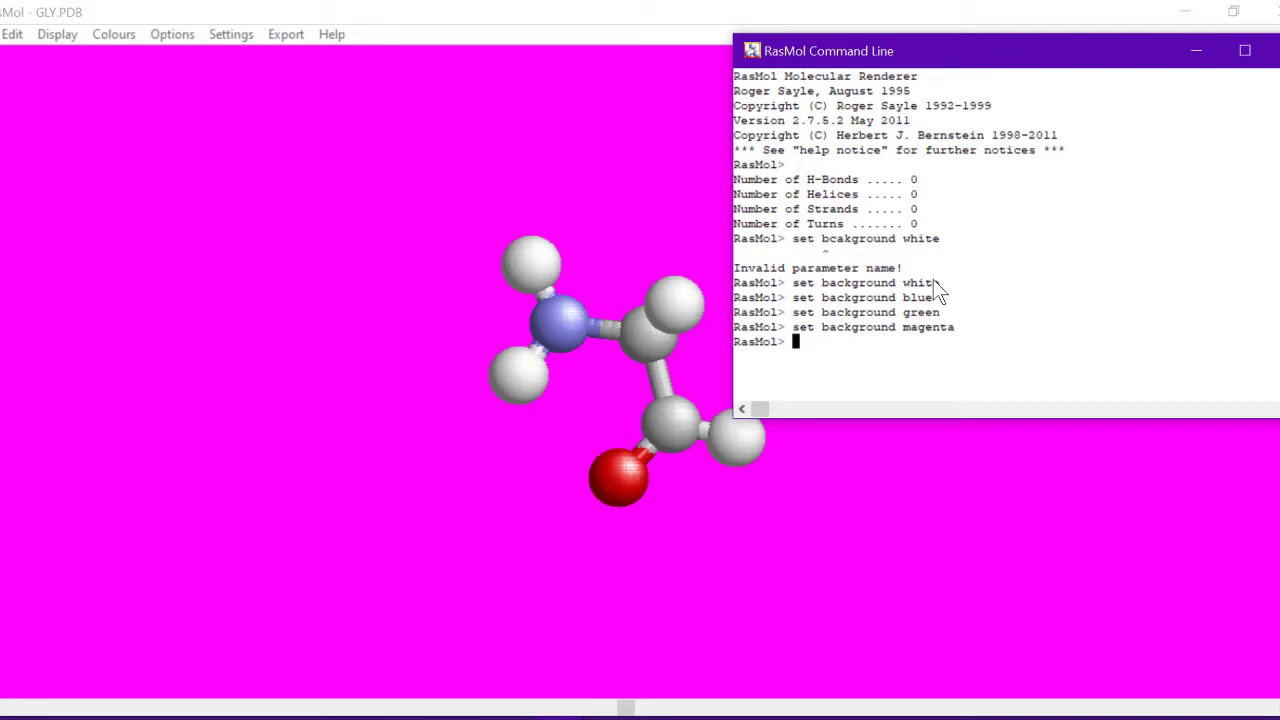
{"action": "key", "text": "Up"}
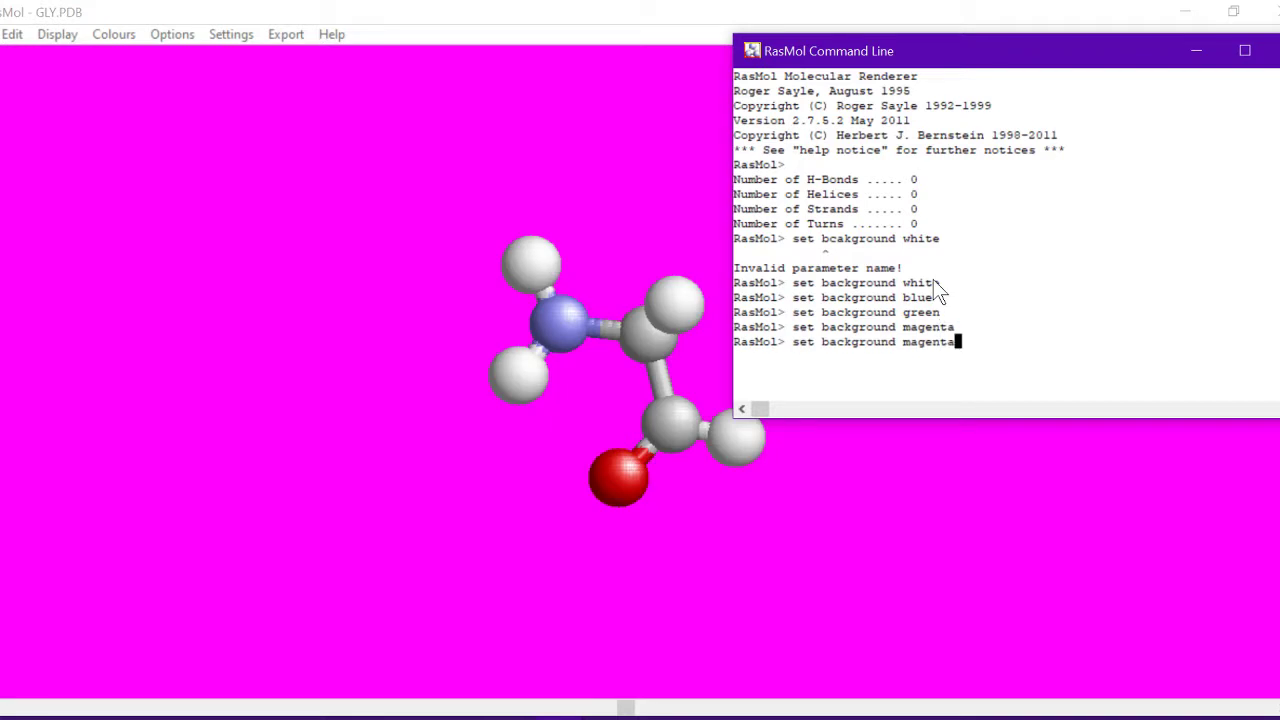
{"action": "key", "text": "Up"}
{"action": "key", "text": "Up"}
{"action": "key", "text": "Up"}
{"action": "key", "text": "Return"}
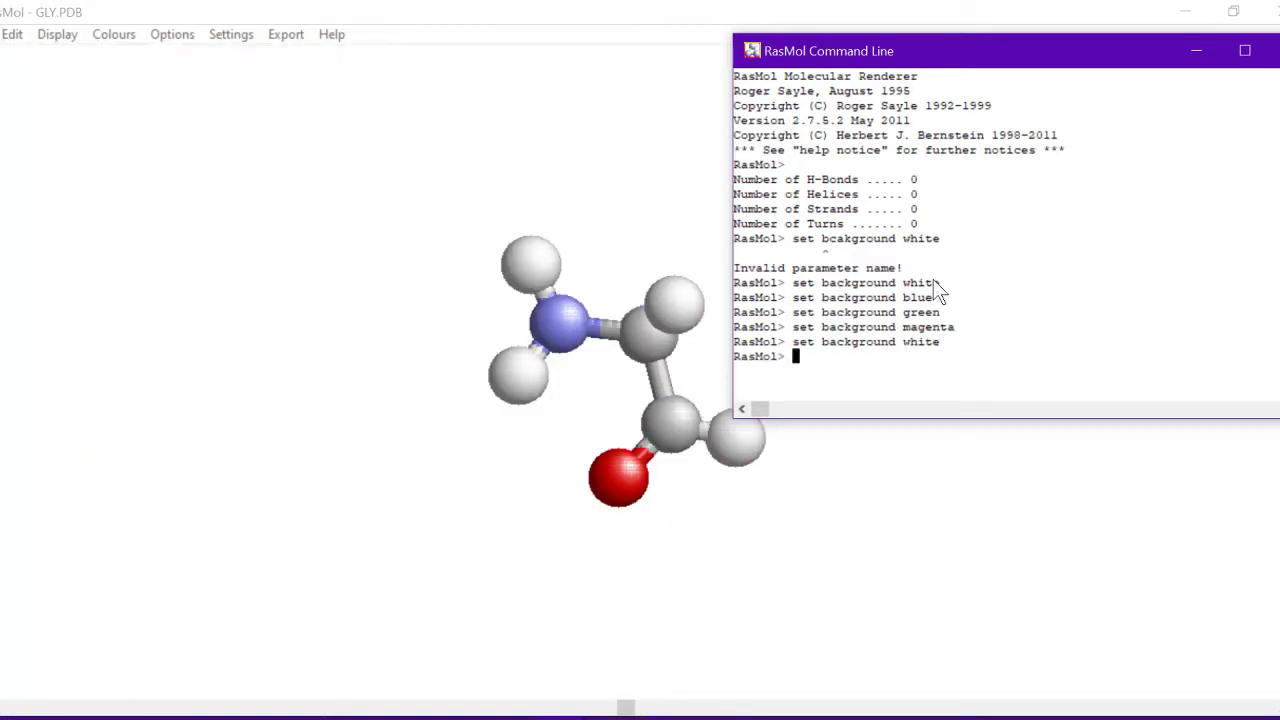
Rotate, shift and zoom glycine so nitrogen sits at the bottom and oxygen at the right.
{"action": "left_click", "coordinate": [678, 311]}
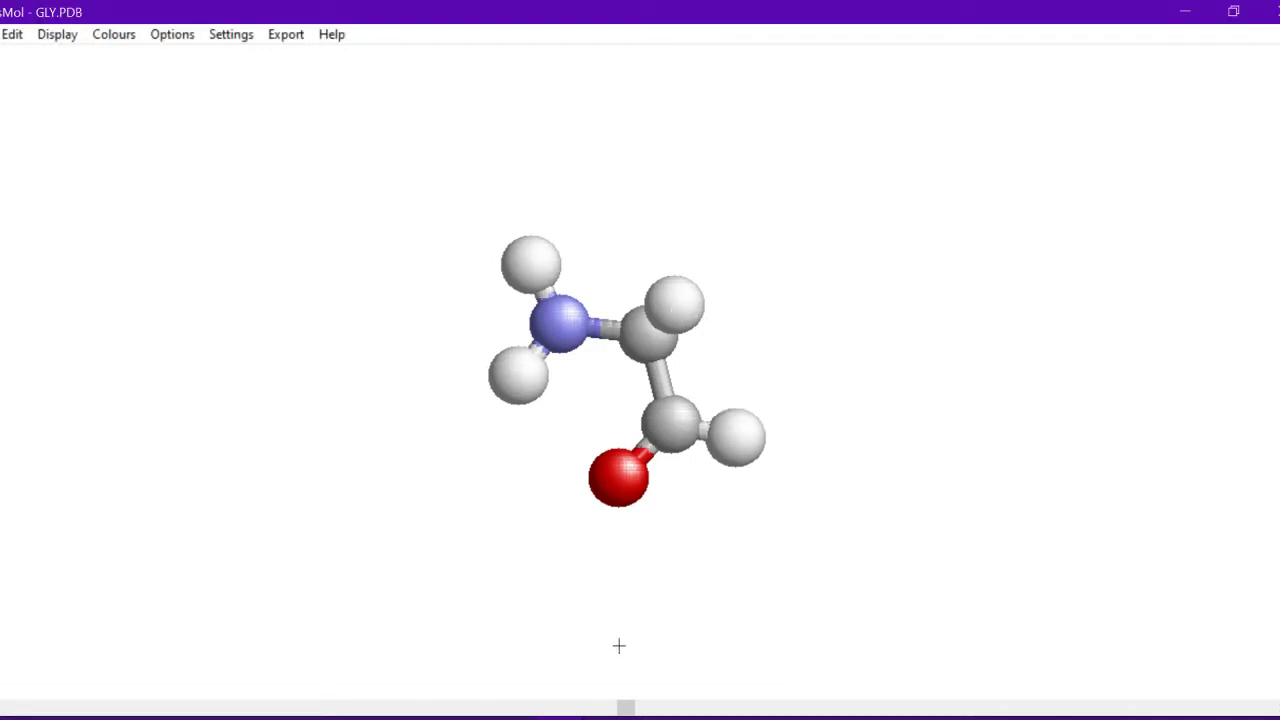
{"action": "mouse_move", "coordinate": [563, 712]}
{"action": "left_click", "coordinate": [545, 677]}
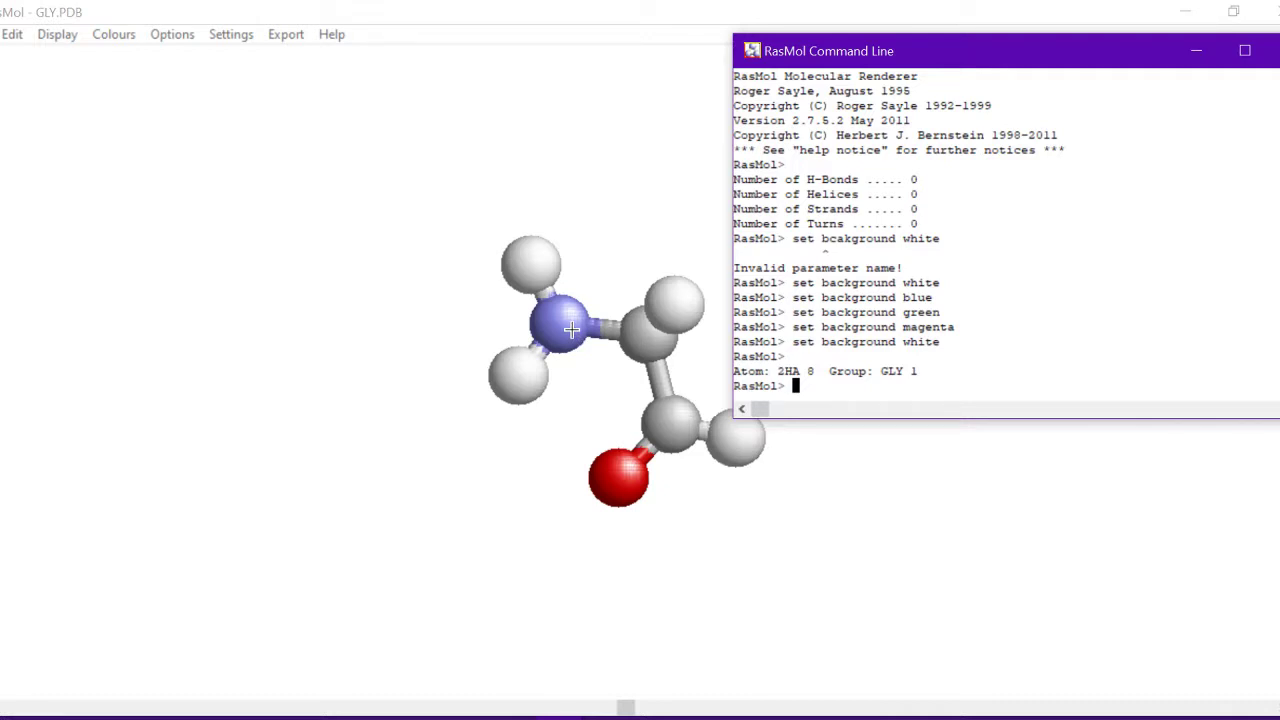
{"action": "left_click", "coordinate": [816, 514]}
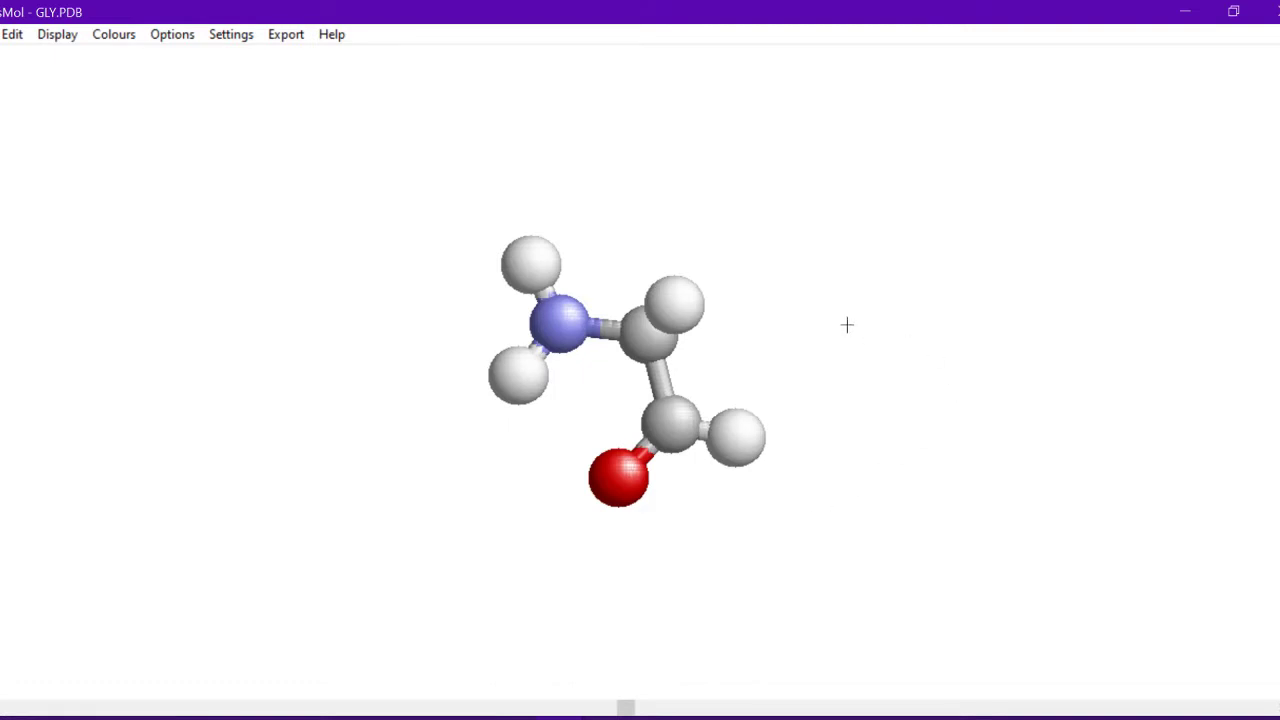
{"action": "left_click_drag", "start_coordinate": [847, 325], "coordinate": [791, 346]}
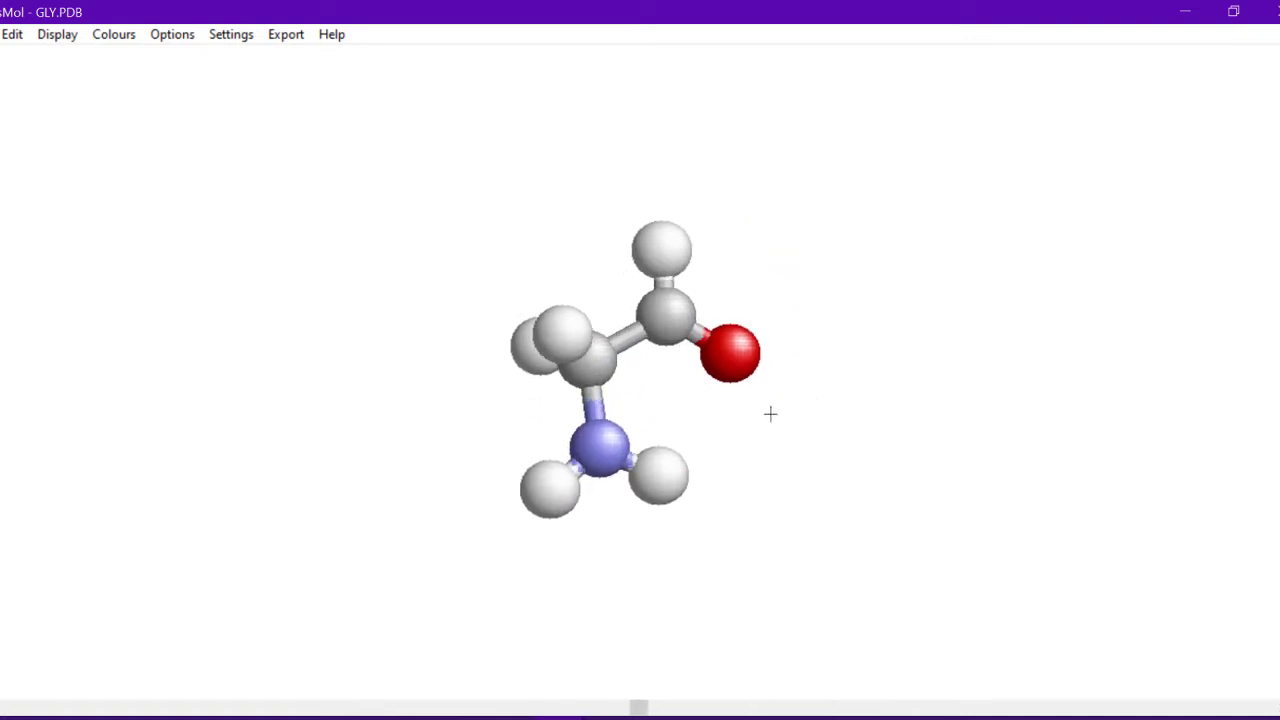
{"action": "right_click_drag", "start_coordinate": [769, 414], "coordinate": [685, 421]}
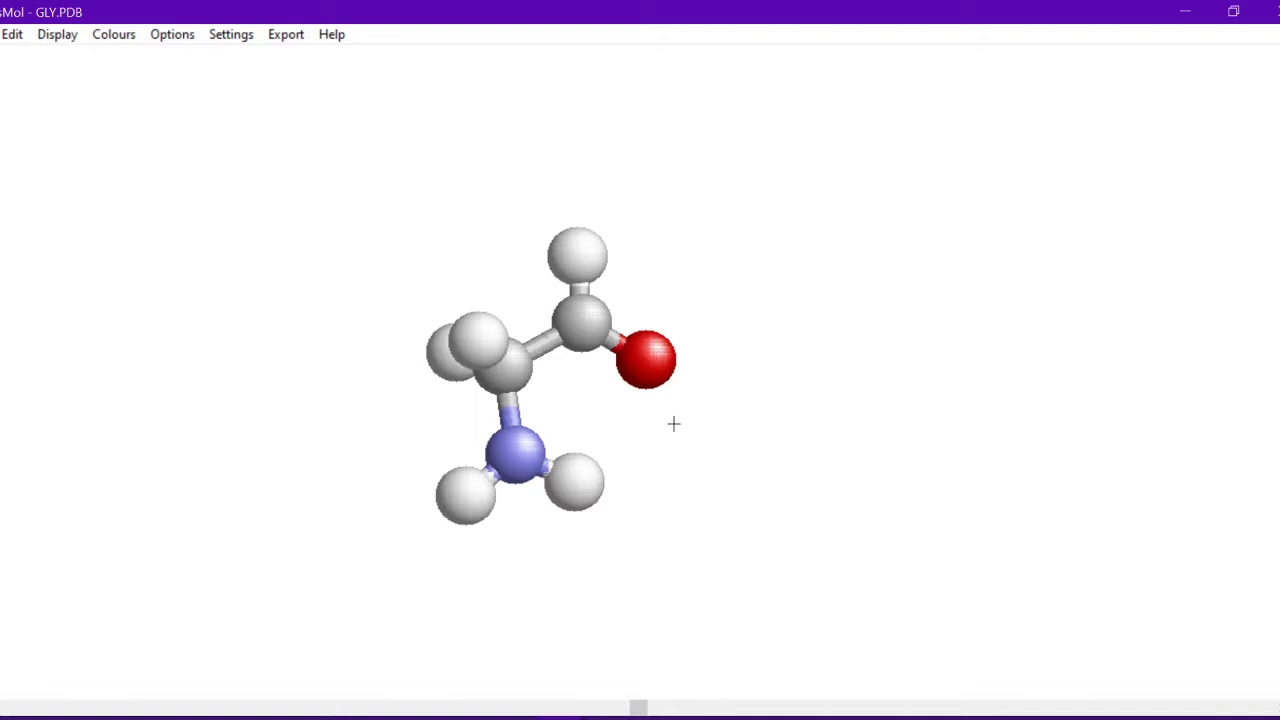
{"action": "left_click_drag", "start_coordinate": [673, 424], "coordinate": [702, 248], "text": "shift"}
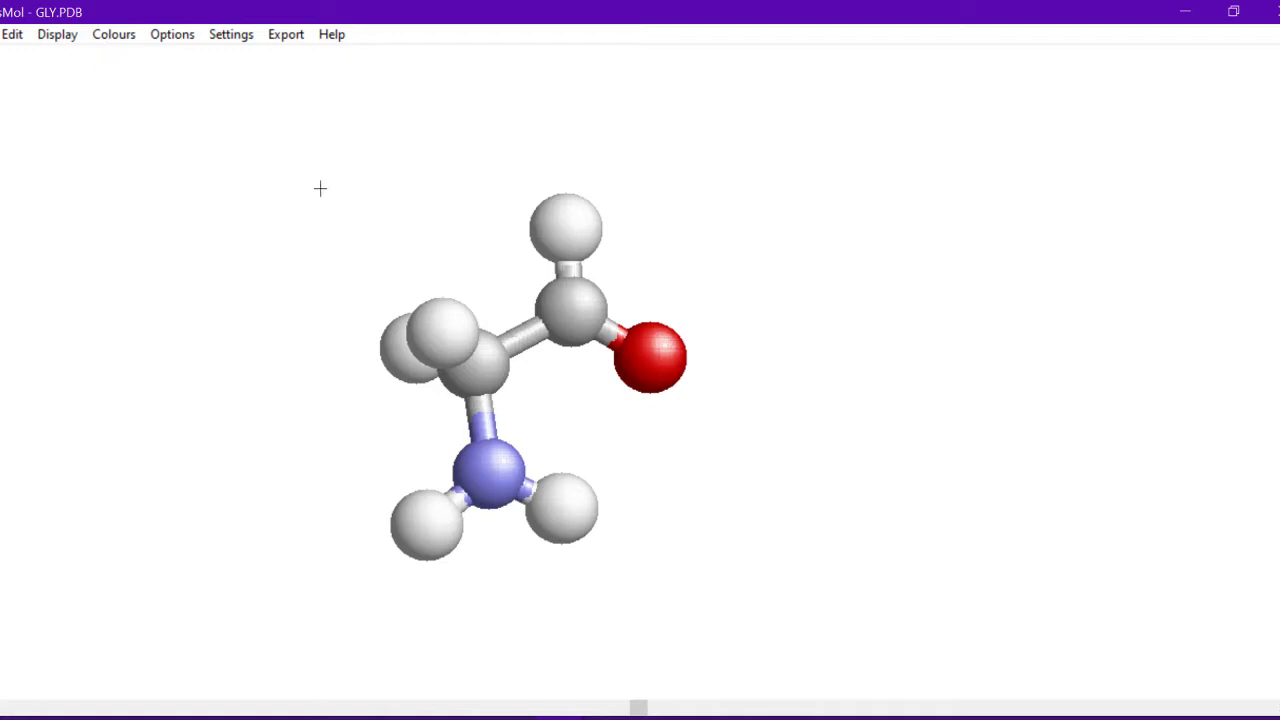
Turn on atom labels and switch picking to Pick Distance.
{"action": "left_click", "coordinate": [188, 40]}
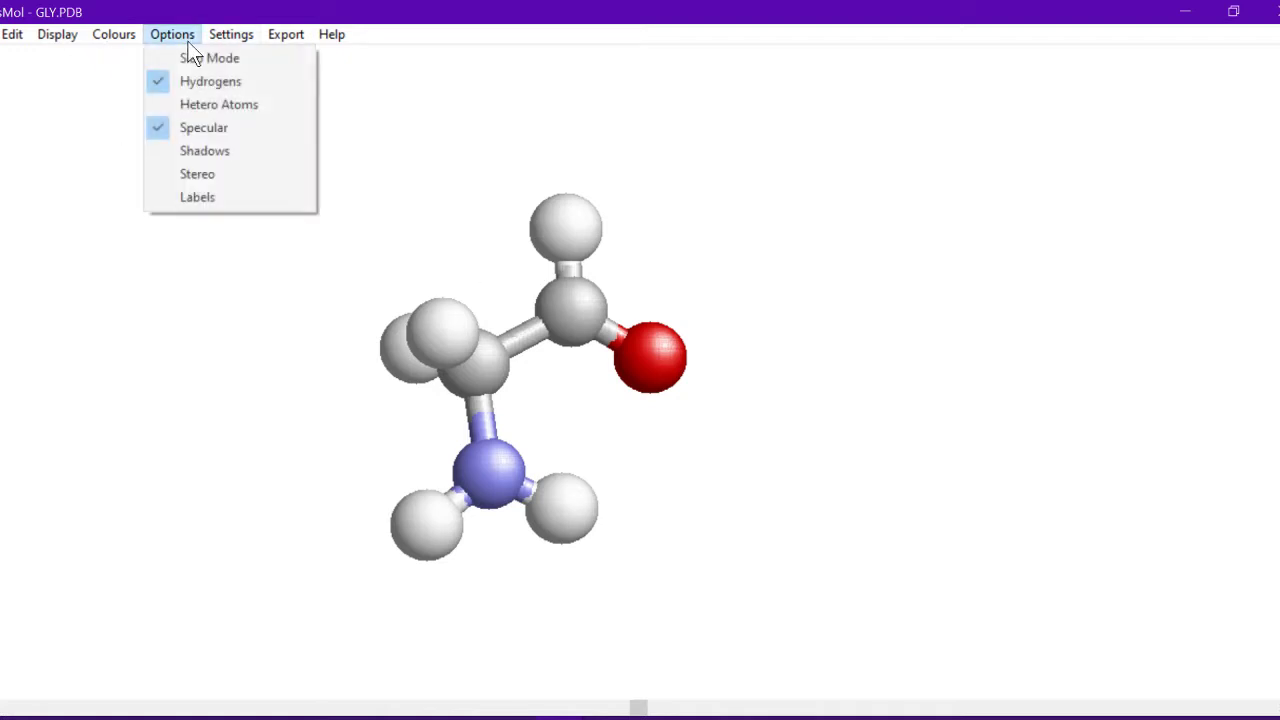
{"action": "left_click", "coordinate": [207, 198]}
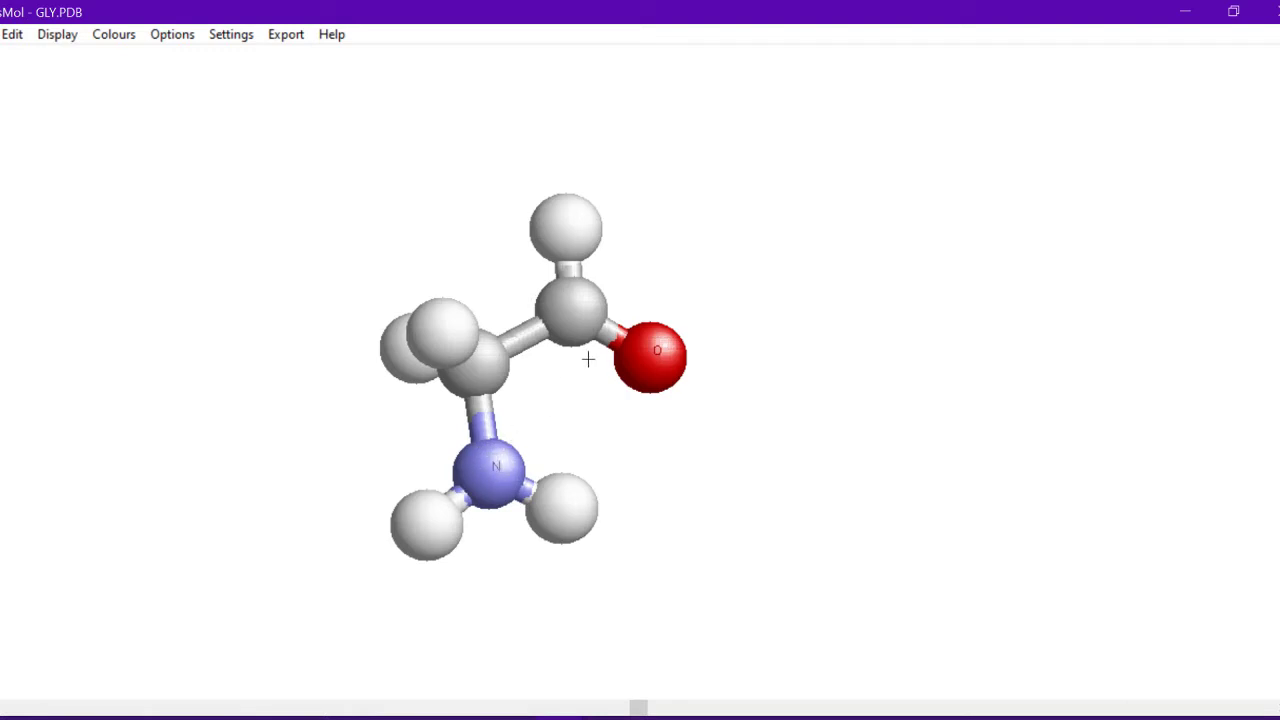
{"action": "left_click", "coordinate": [183, 37]}
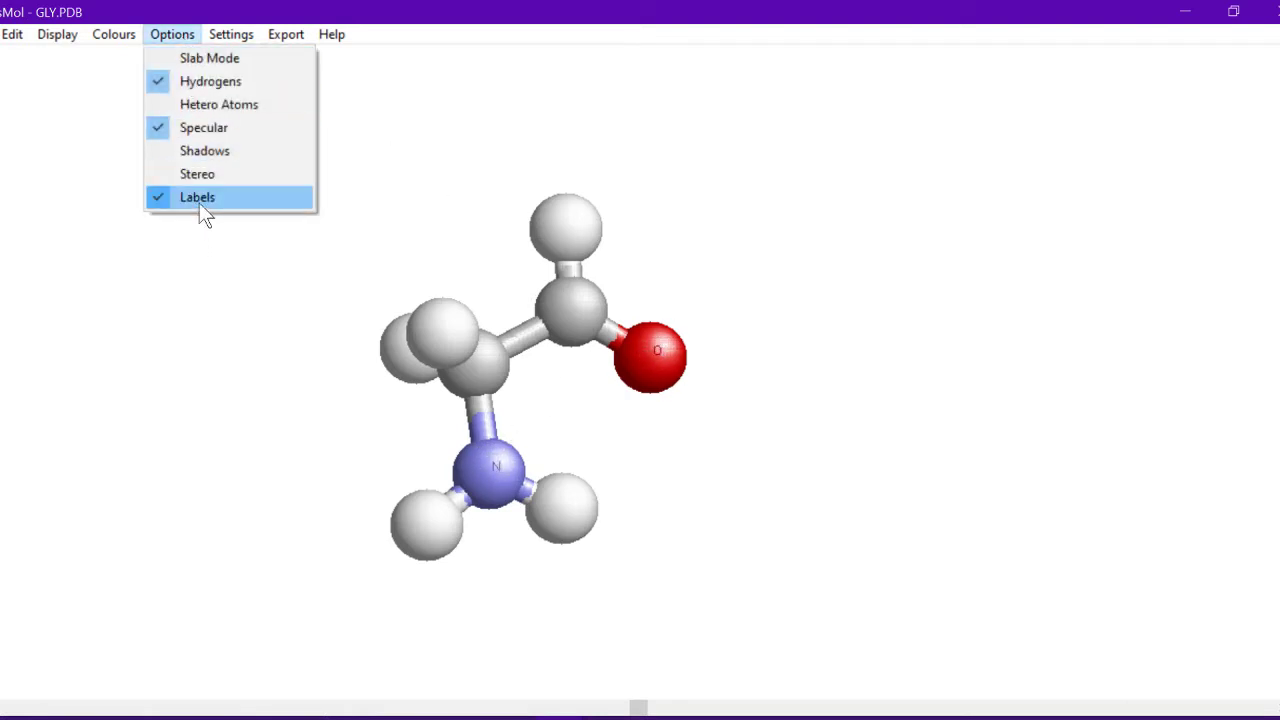
{"action": "mouse_move", "coordinate": [229, 36]}
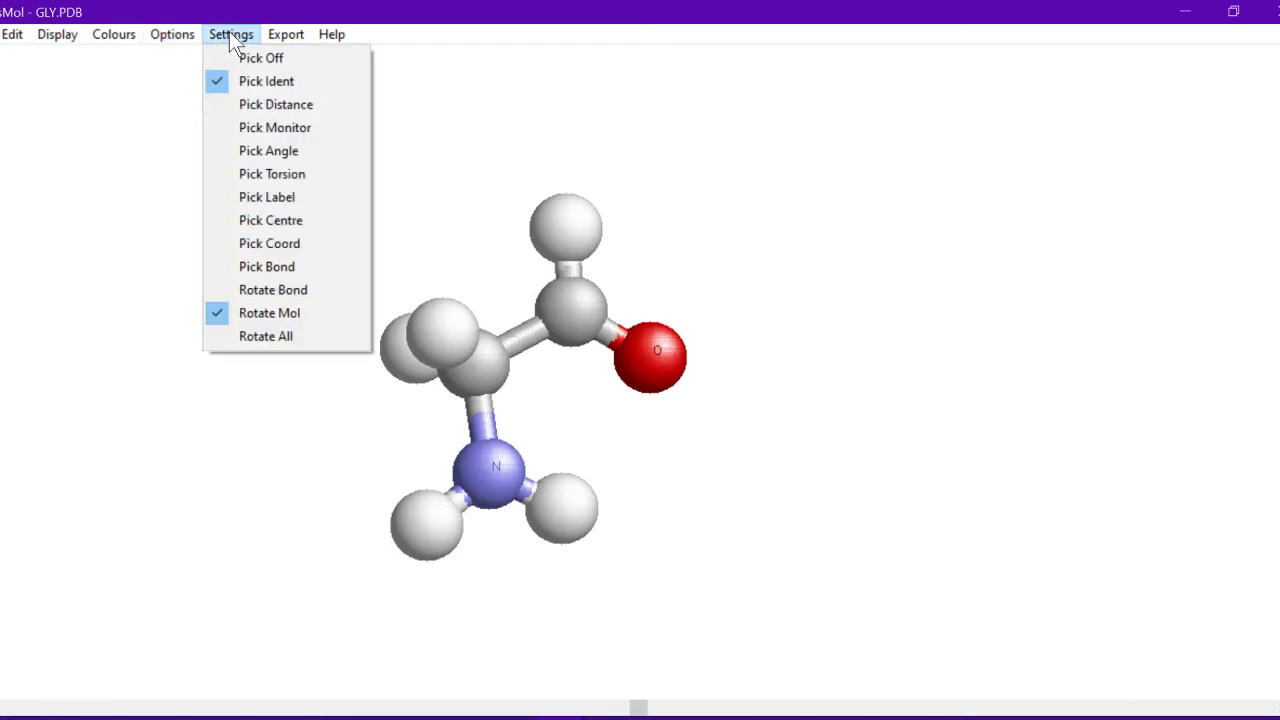
{"action": "left_click", "coordinate": [287, 109]}
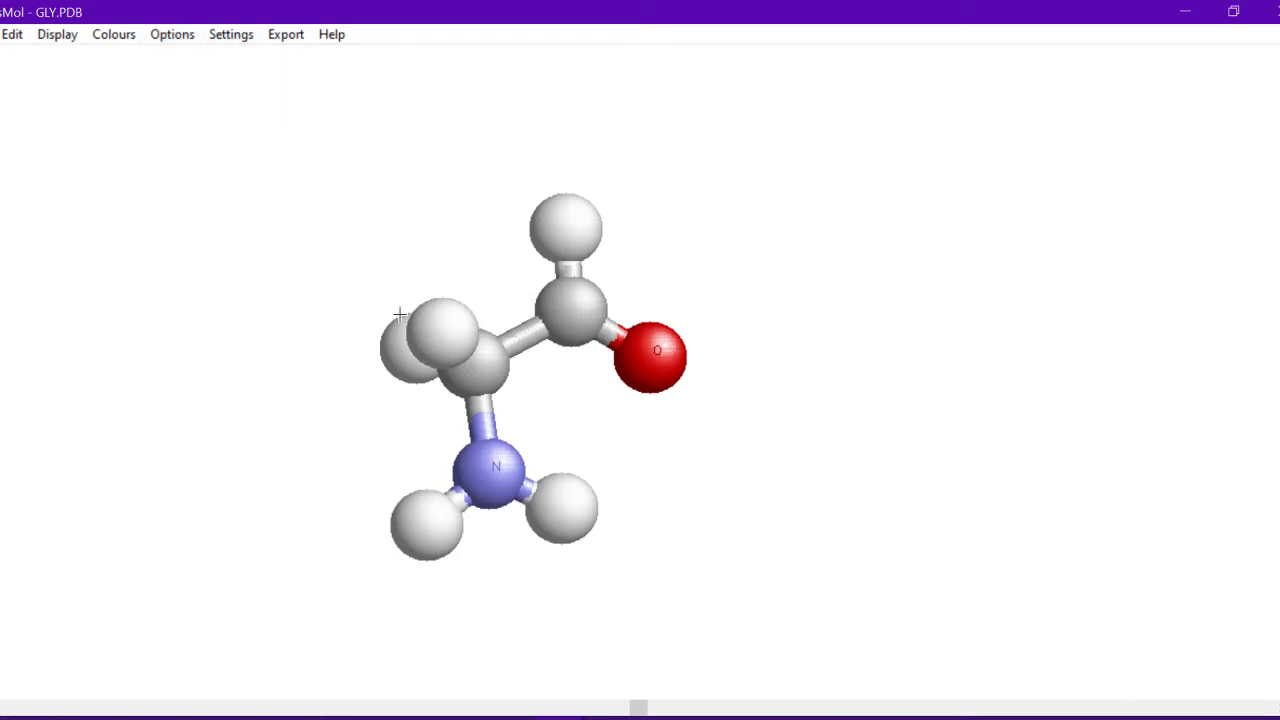
{"action": "left_click", "coordinate": [238, 41]}
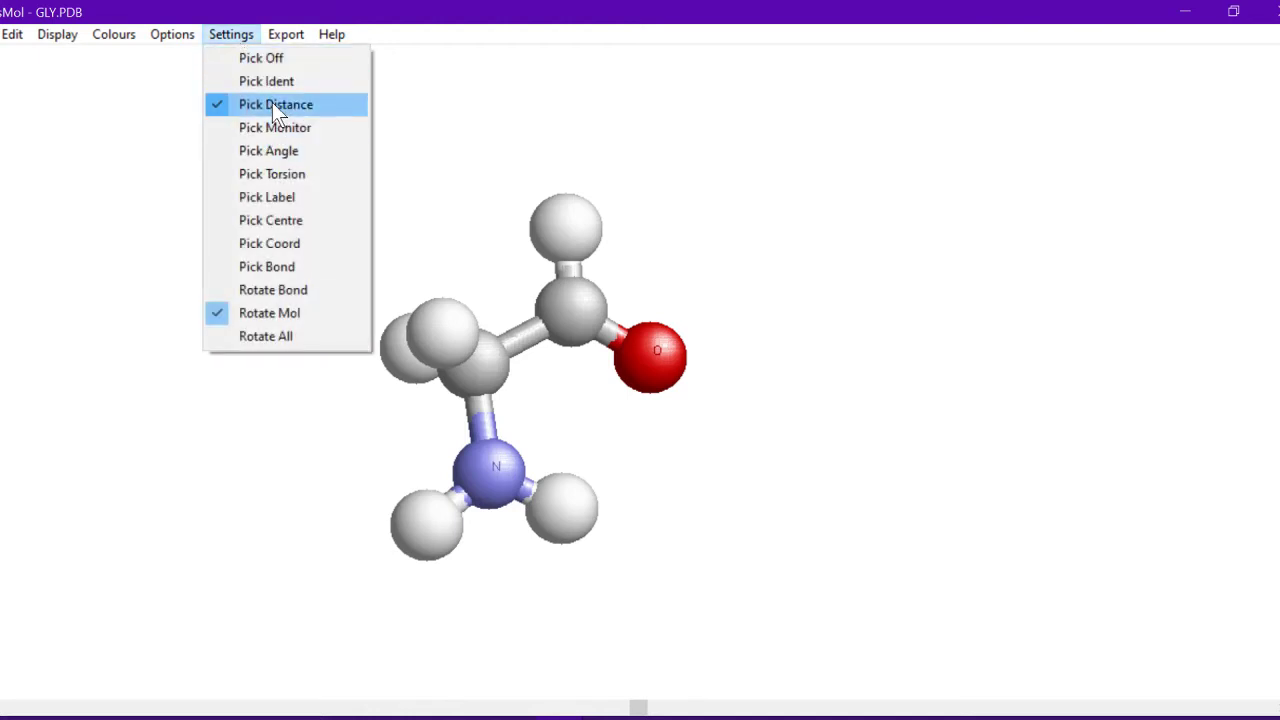
{"action": "left_click", "coordinate": [557, 213]}
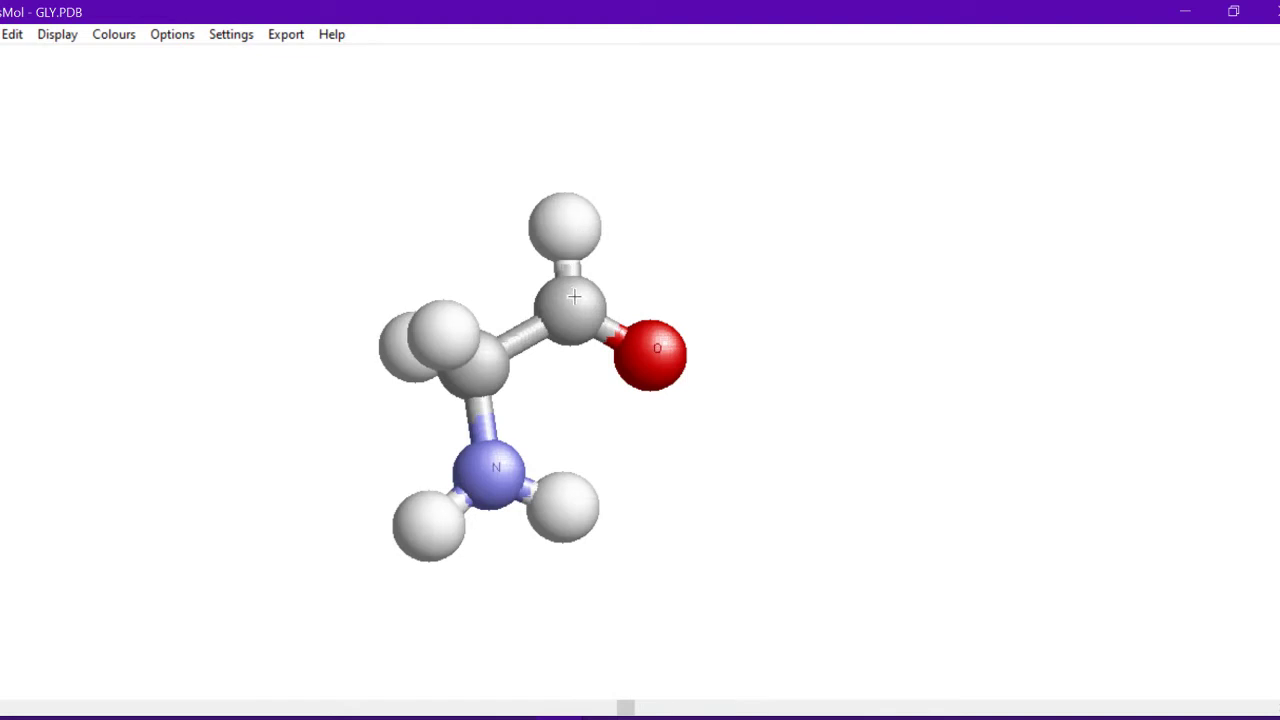
Render glycine as wireframe and measure the C–H and 1.08 Å N–H distances.
{"action": "left_click_drag", "start_coordinate": [574, 297], "coordinate": [530, 328]}
{"action": "scroll", "coordinate": [330, 309], "scroll_direction": "down", "scroll_amount": 3}
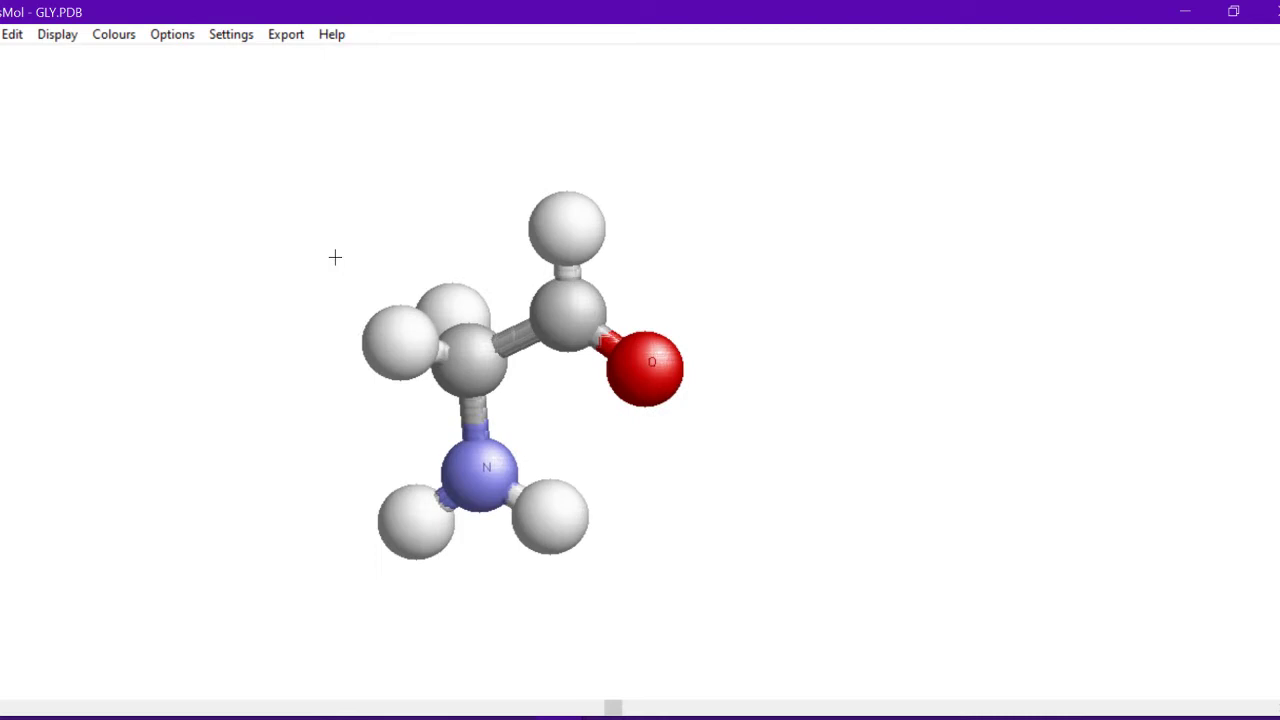
{"action": "left_click", "coordinate": [72, 36]}
{"action": "left_click", "coordinate": [87, 57]}
{"action": "left_click", "coordinate": [227, 35]}
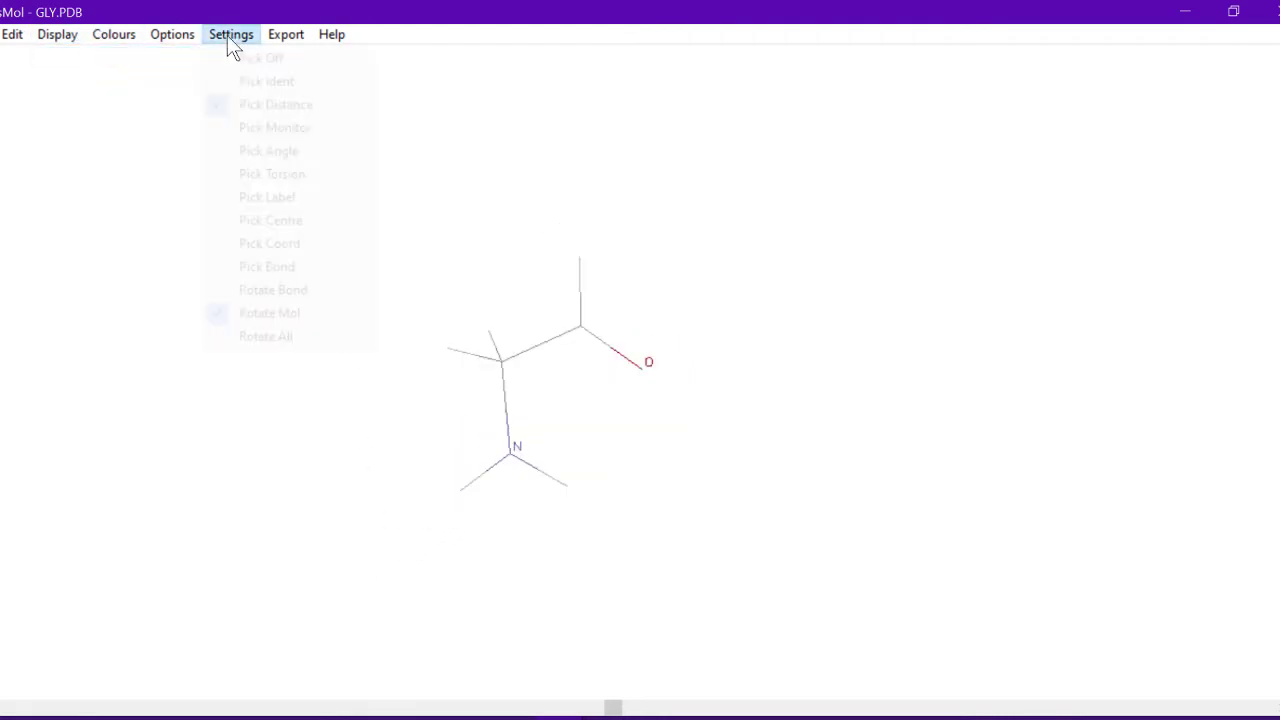
{"action": "left_click", "coordinate": [580, 326]}
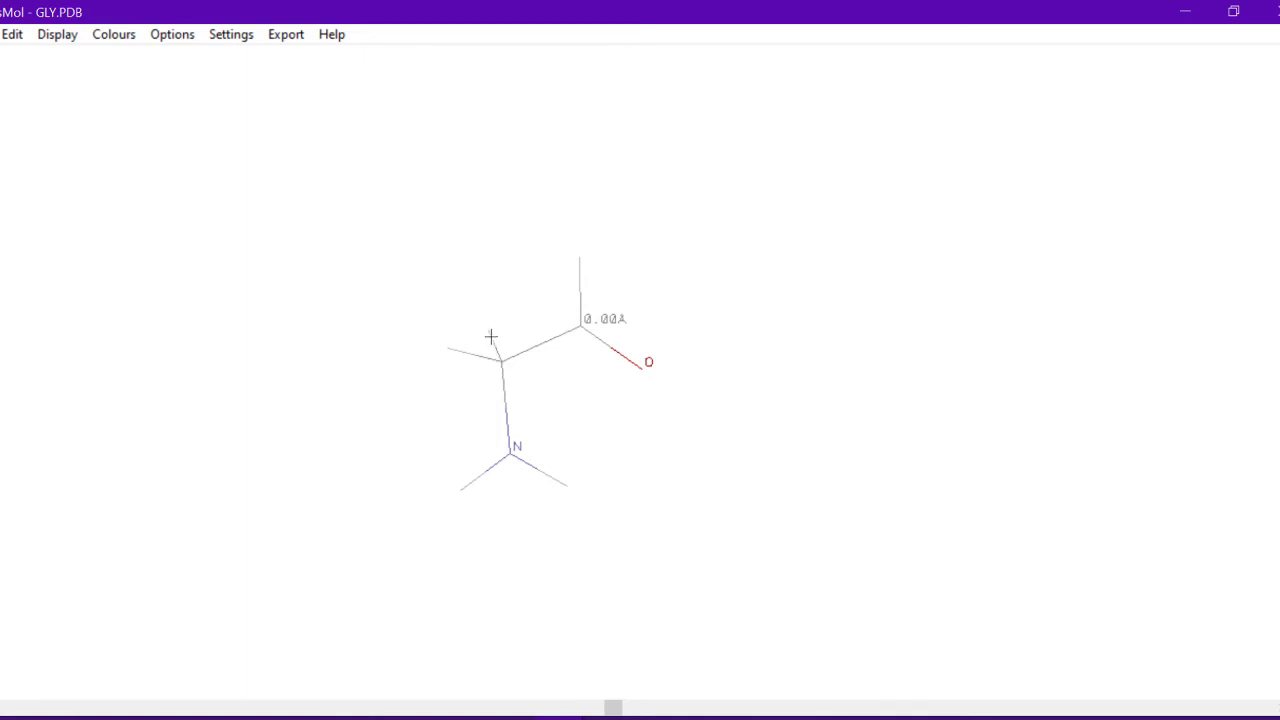
{"action": "left_click", "coordinate": [490, 332]}
{"action": "left_click", "coordinate": [565, 487]}
Switch to Pick Angle and measure the roughly 109.25° bond angle at the central carbons.
{"action": "left_click", "coordinate": [233, 35]}
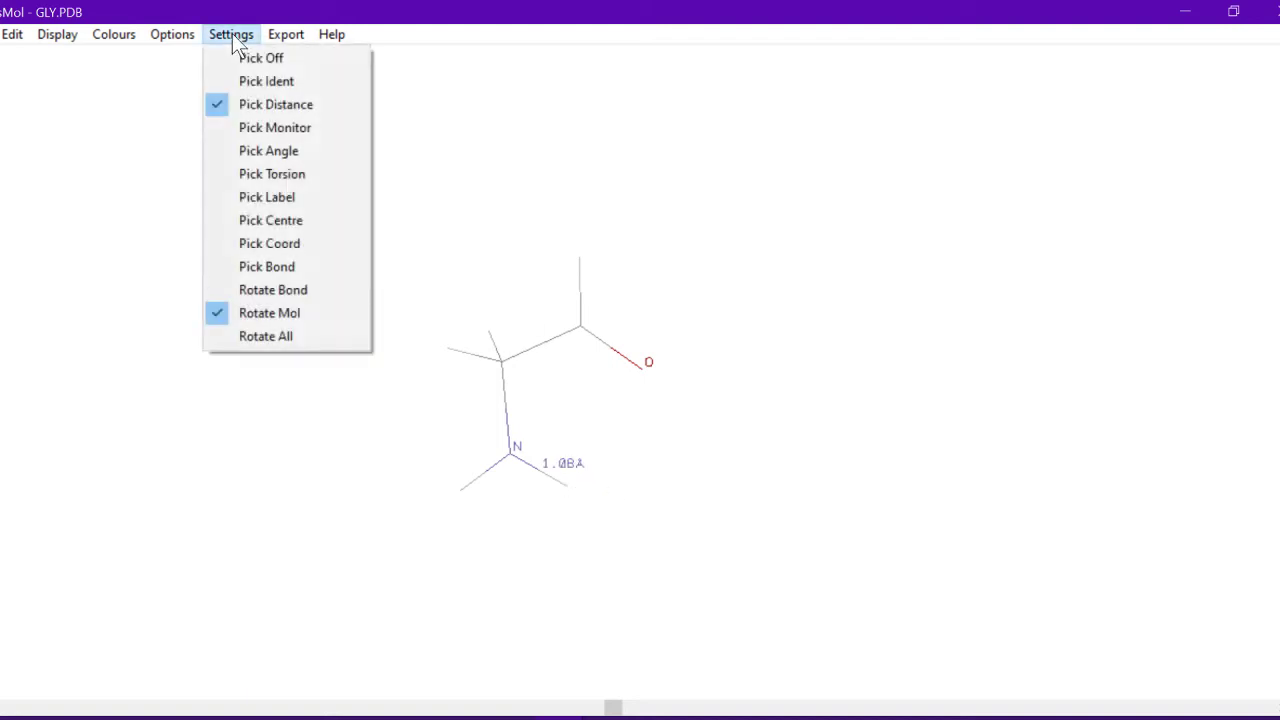
{"action": "left_click", "coordinate": [268, 150]}
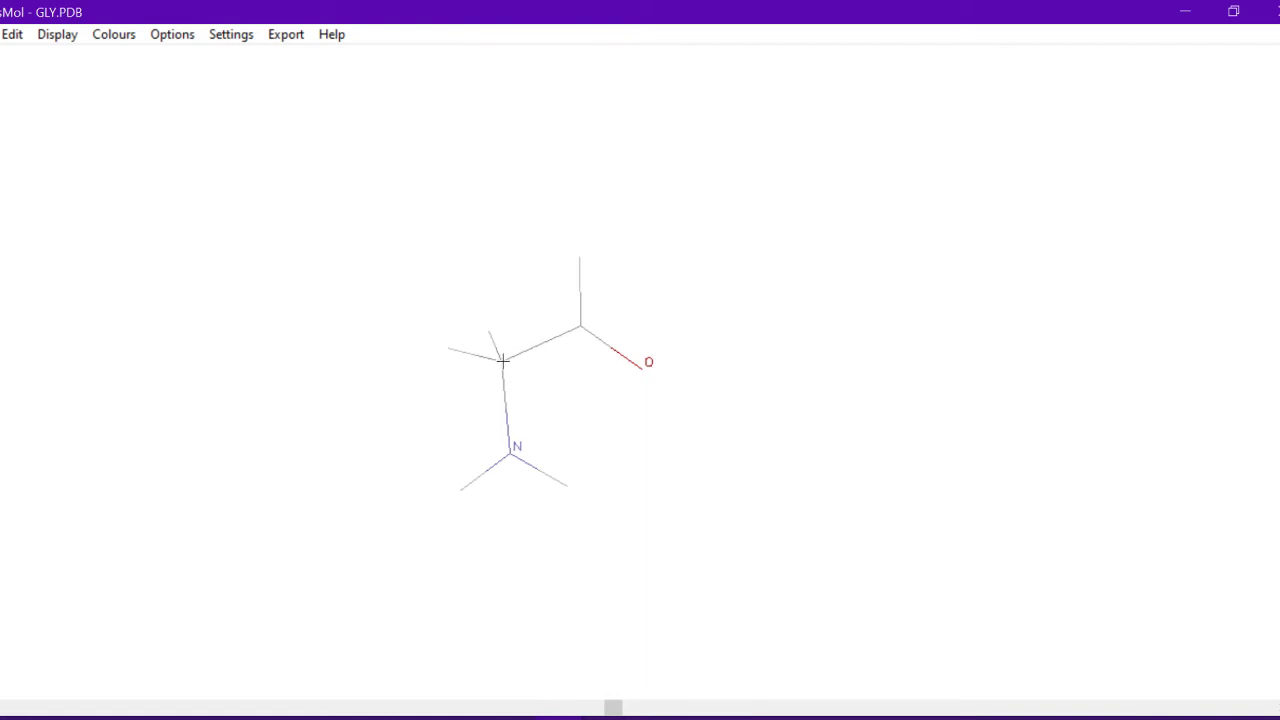
{"action": "left_click", "coordinate": [580, 325]}
{"action": "left_click", "coordinate": [239, 35]}
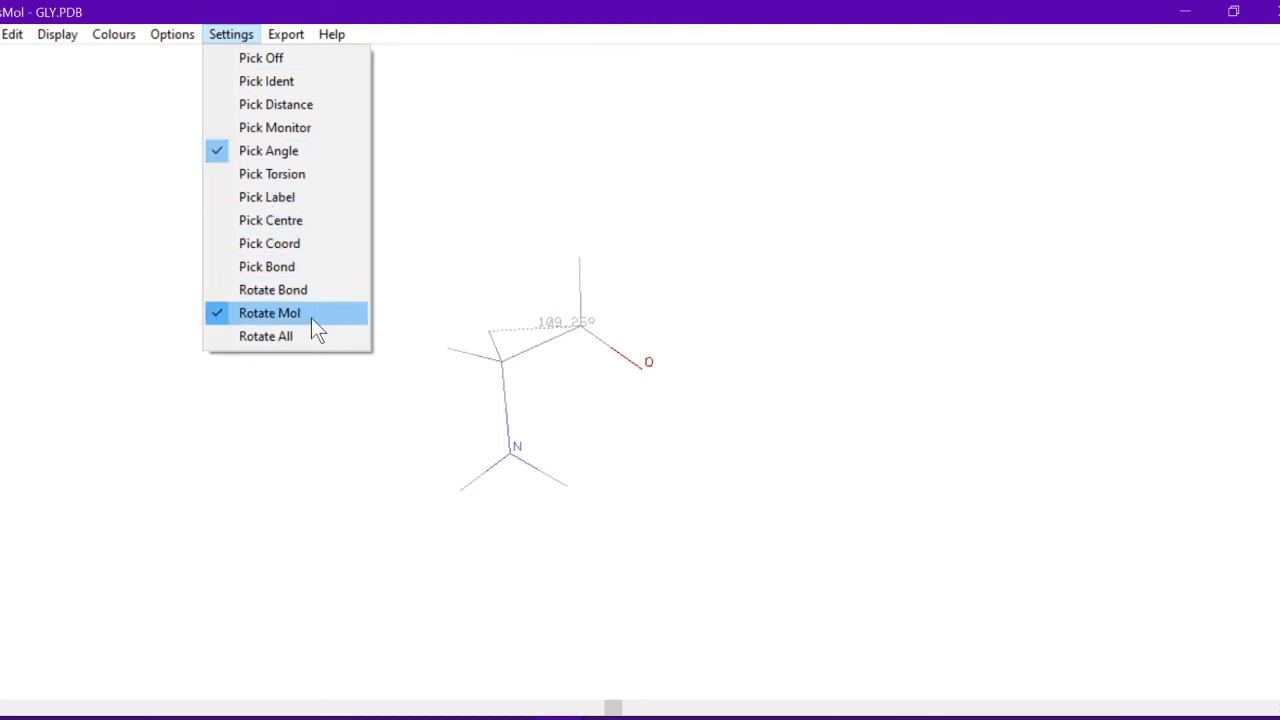
{"action": "left_click", "coordinate": [400, 105]}
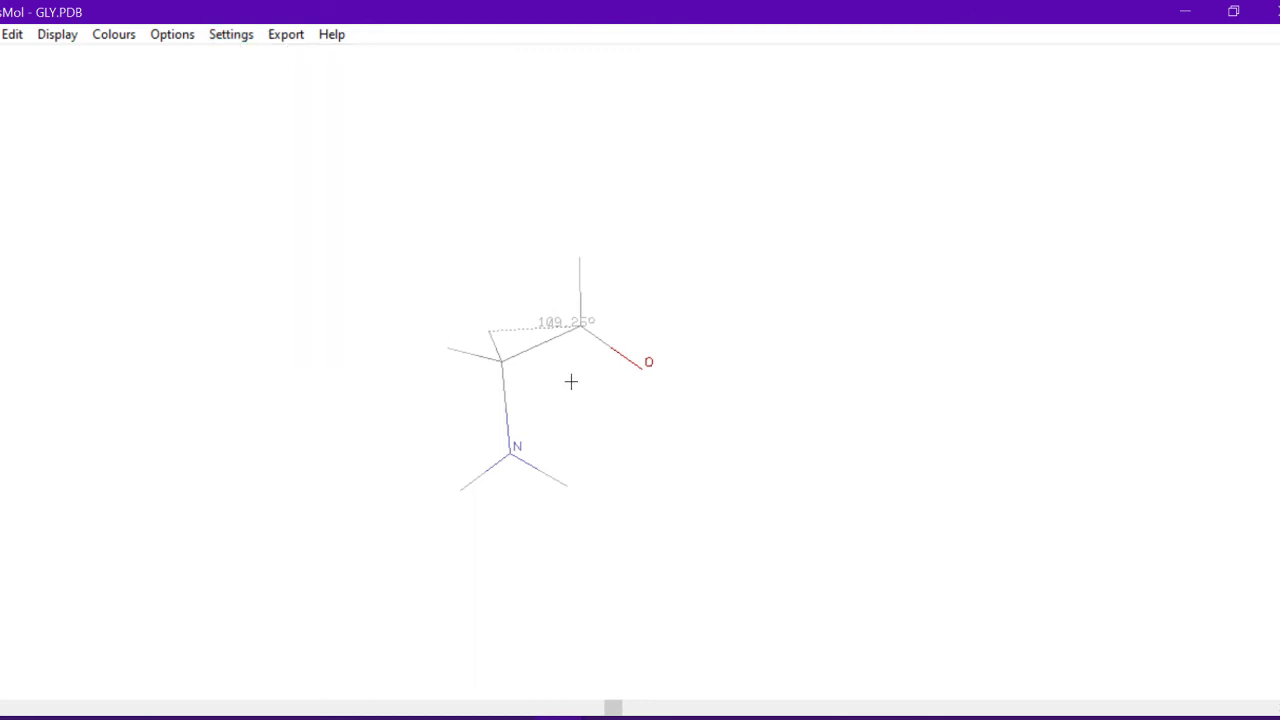
Render glycine as Ball & Stick again and rotate it to a new view.
{"action": "left_click", "coordinate": [59, 34]}
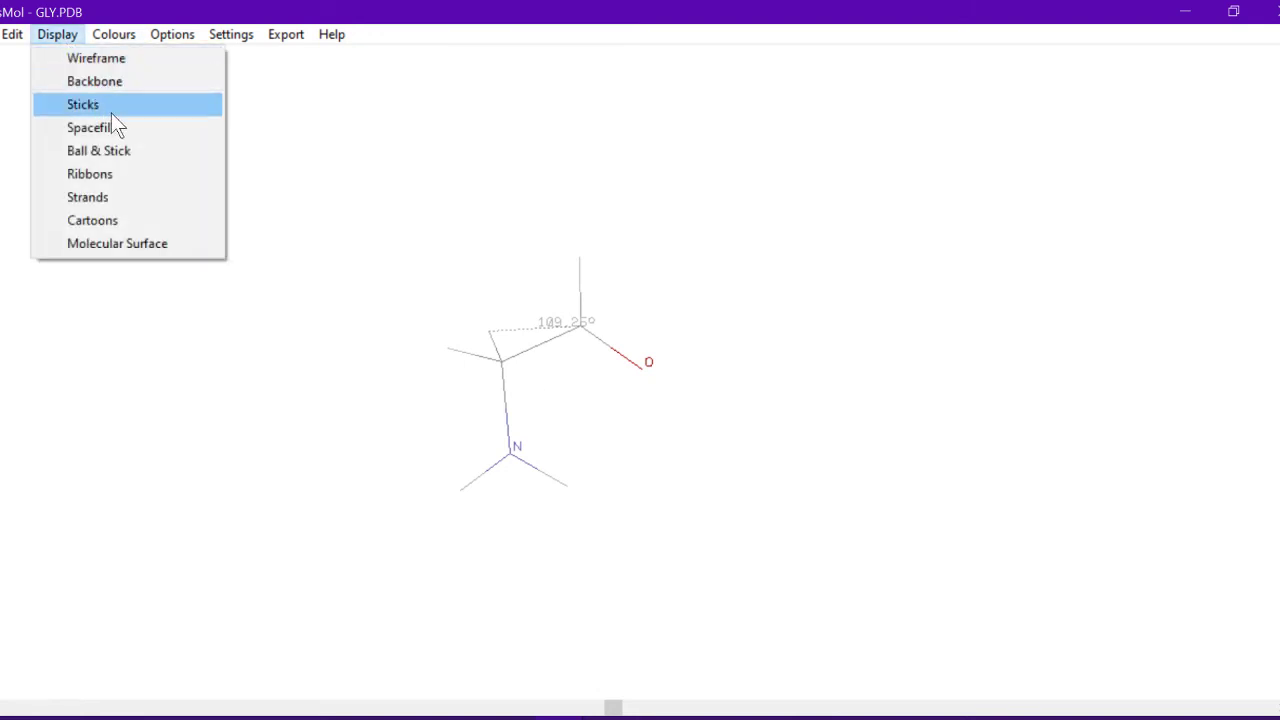
{"action": "left_click", "coordinate": [118, 150]}
{"action": "left_click_drag", "start_coordinate": [658, 451], "coordinate": [790, 515]}
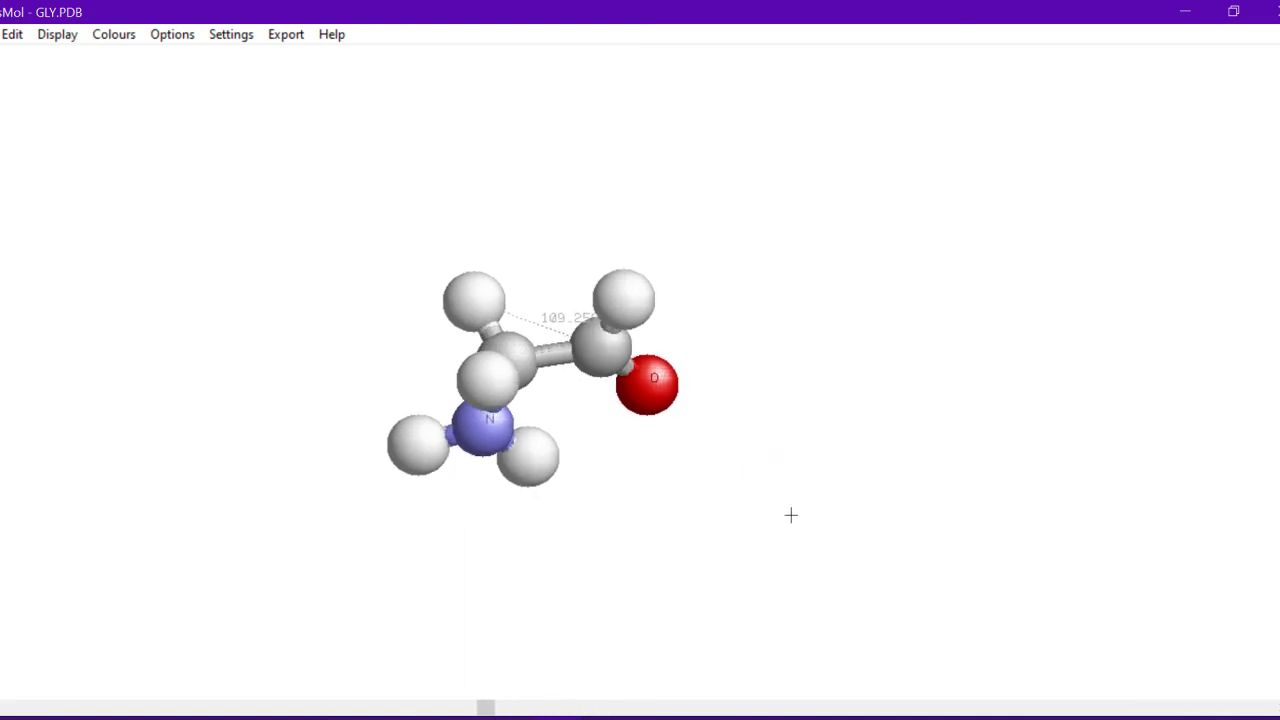
Choose an export format, then cancel the Save dialog without exporting.
{"action": "left_click", "coordinate": [292, 37]}
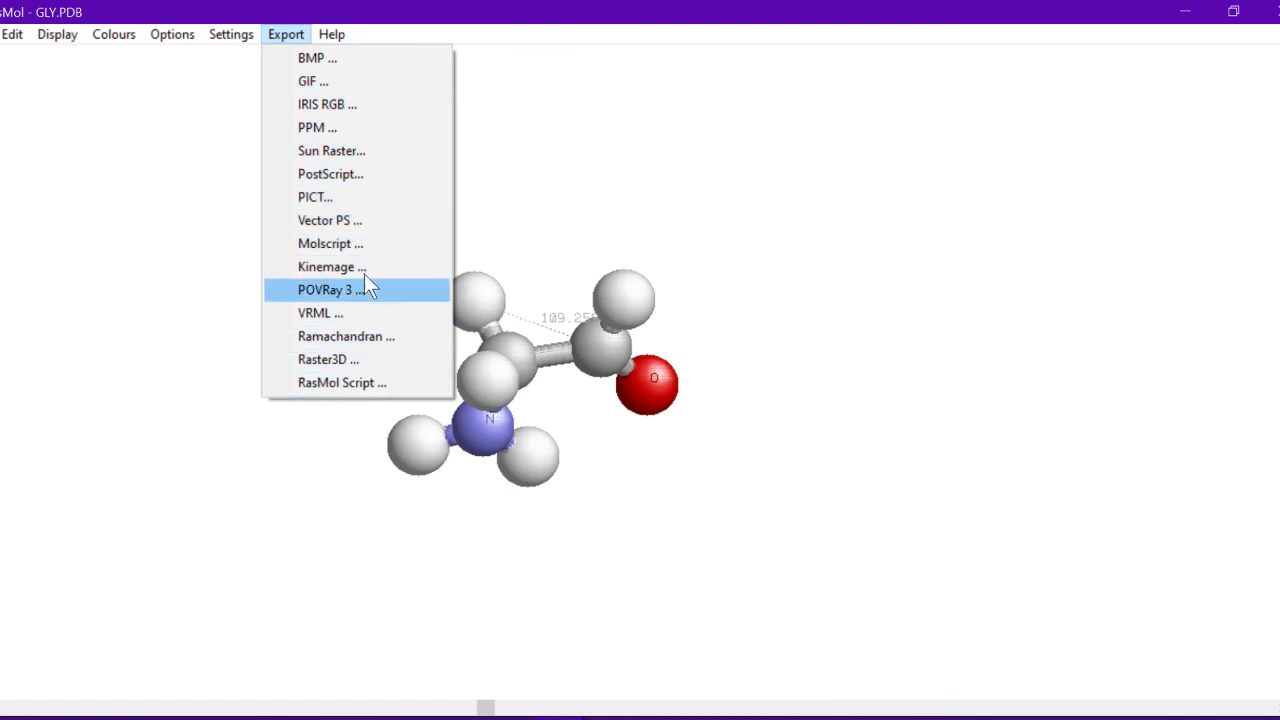
{"action": "left_click", "coordinate": [349, 334]}
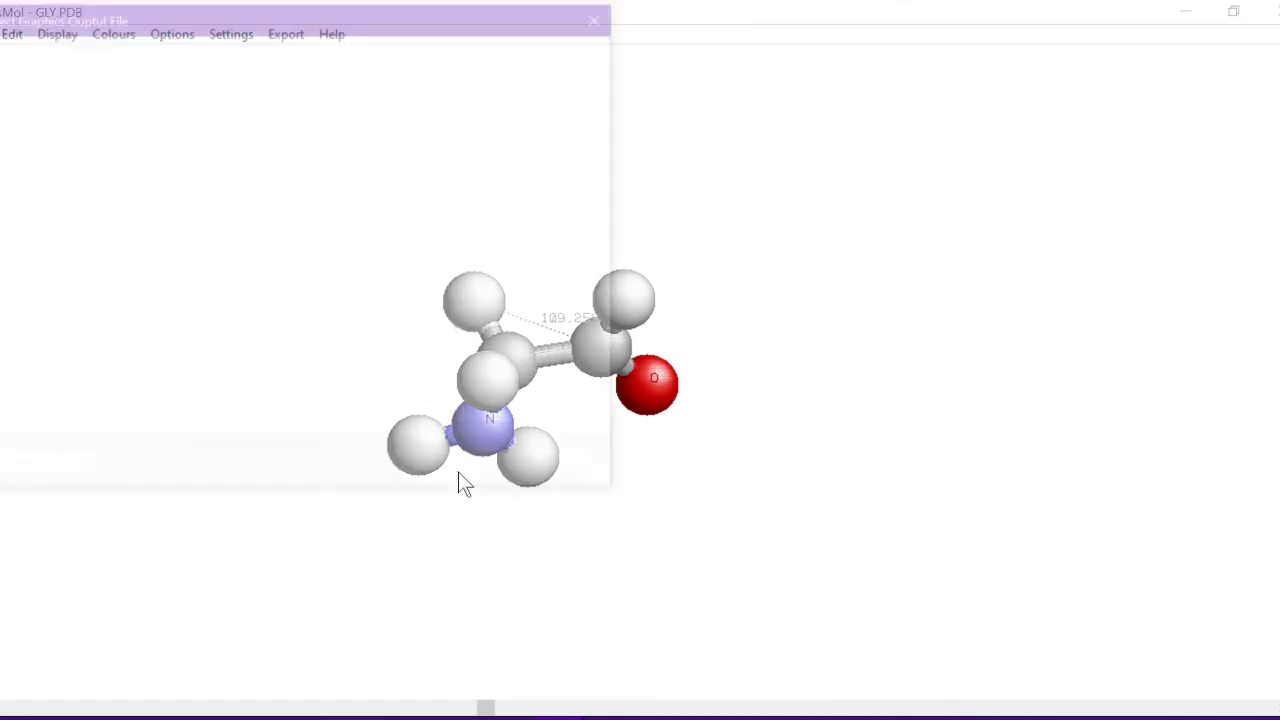
{"action": "left_click", "coordinate": [556, 473]}
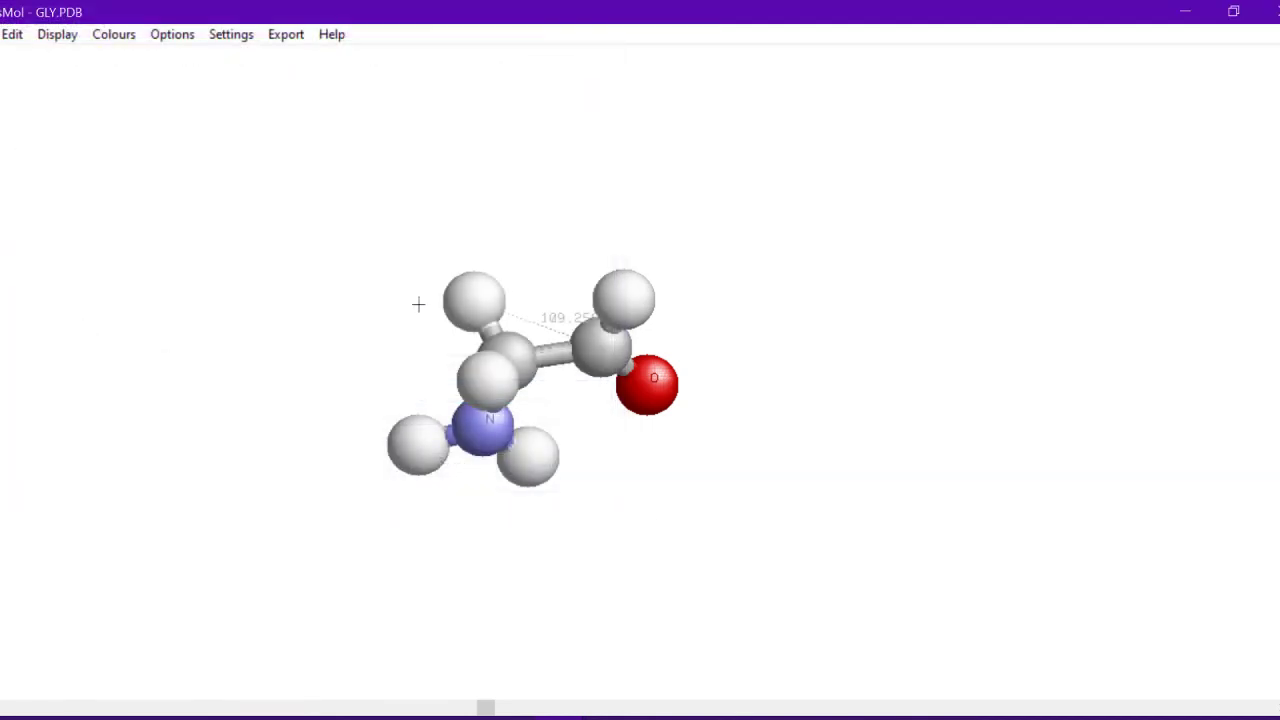